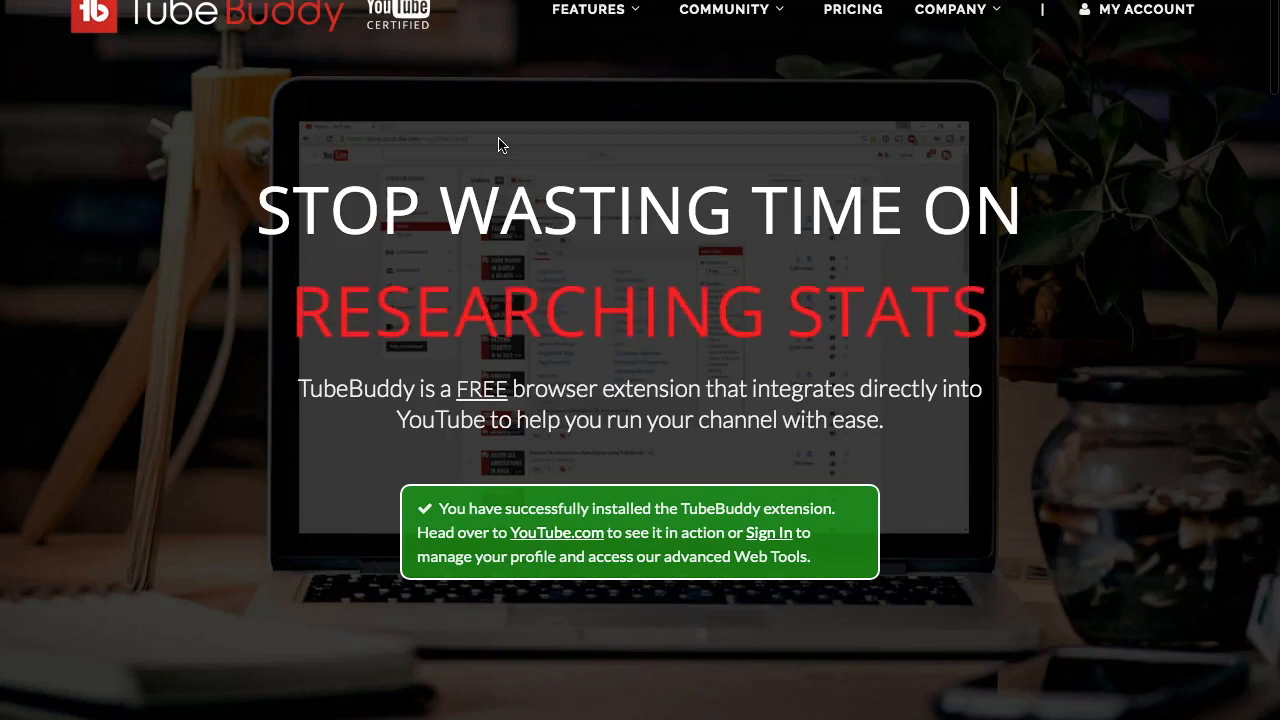
Review the Search Explorer keyword score, related searches and most used tags for the inbound versus outbound marketing search
{"action": "left_click", "coordinate": [405, 175]}
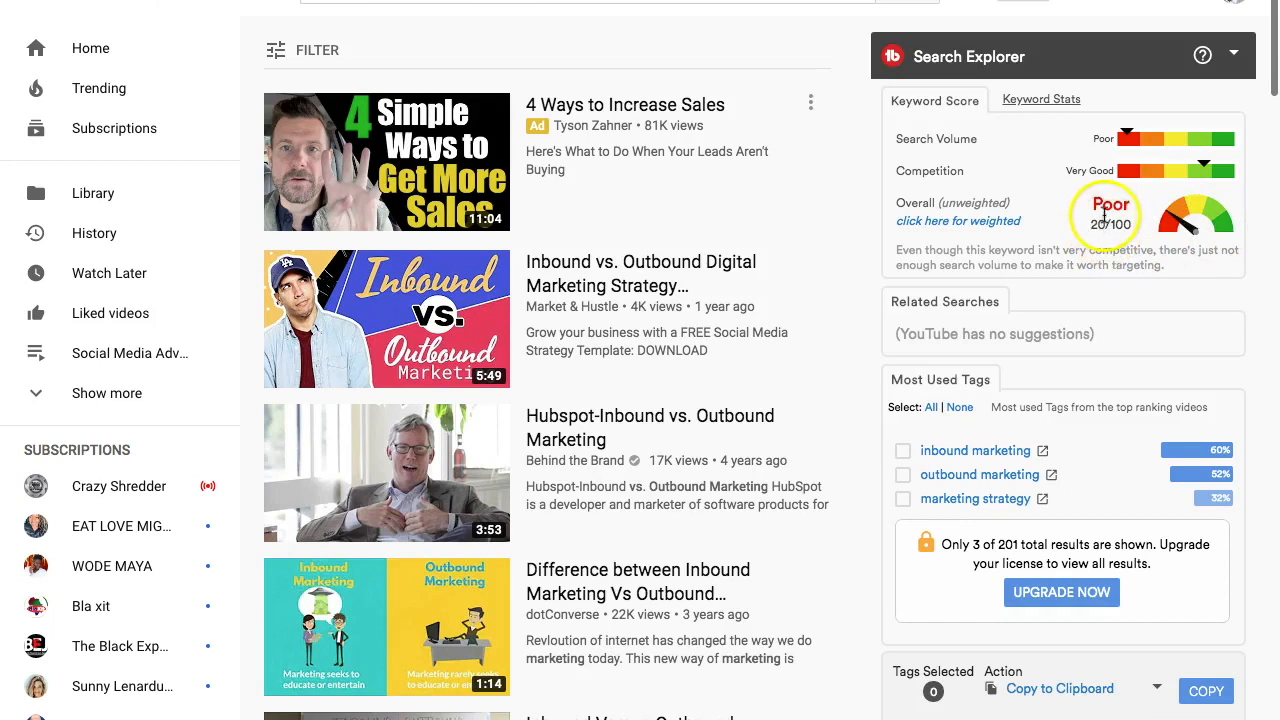
{"action": "scroll", "coordinate": [1080, 320], "scroll_direction": "down", "scroll_amount": 3}
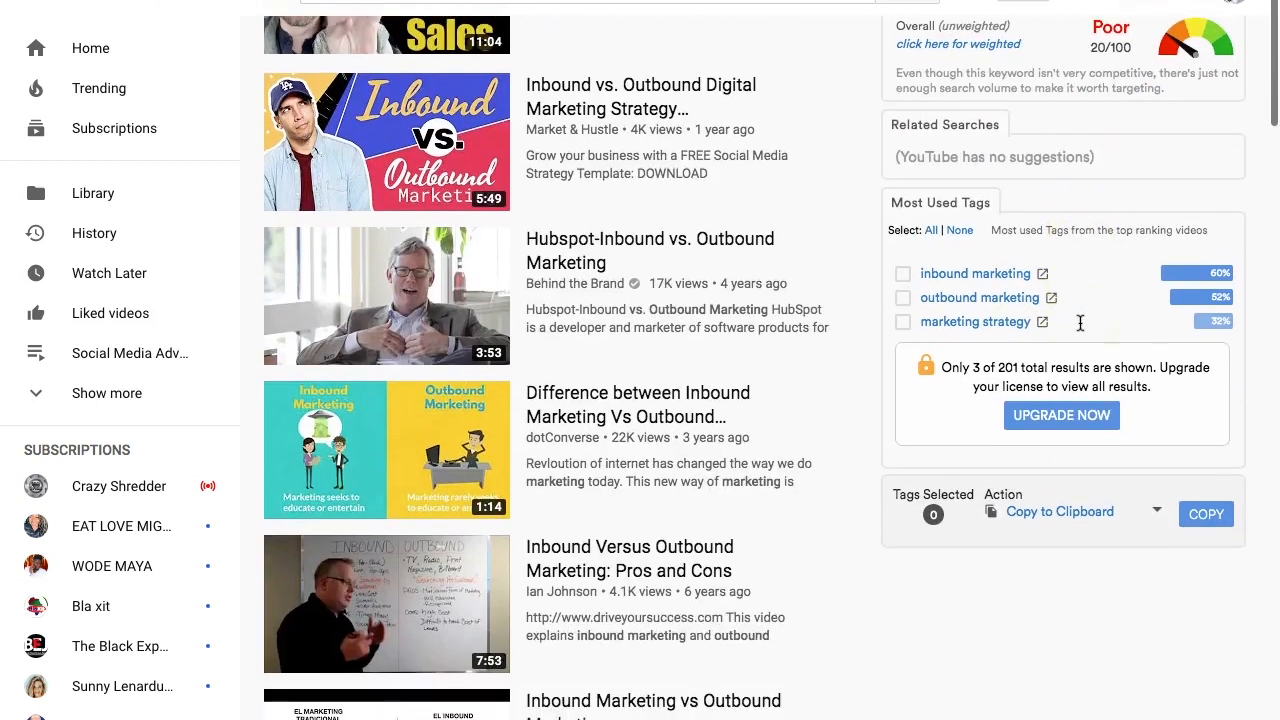
{"action": "scroll", "coordinate": [1080, 323], "scroll_direction": "up", "scroll_amount": 3}
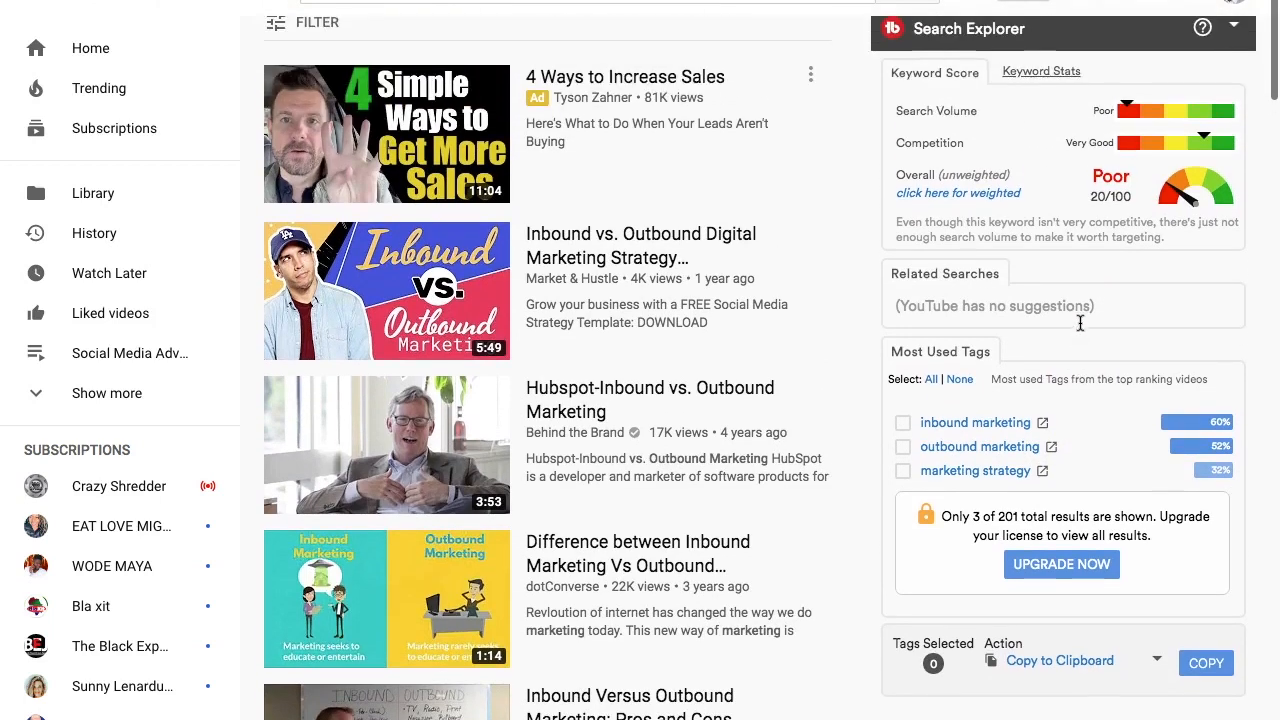
{"action": "scroll", "coordinate": [1080, 323], "scroll_direction": "up", "scroll_amount": 1}
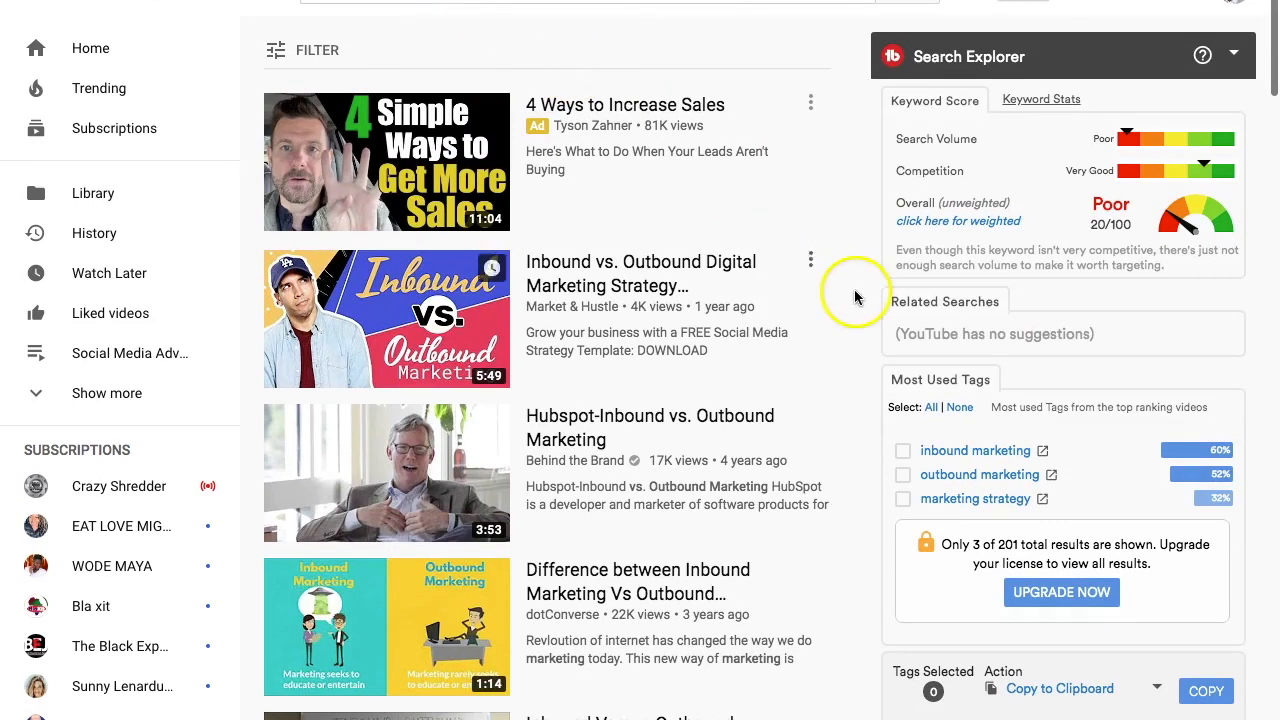
{"action": "scroll", "coordinate": [855, 297], "scroll_direction": "down", "scroll_amount": 2}
{"action": "scroll", "coordinate": [855, 297], "scroll_direction": "down", "scroll_amount": 2}
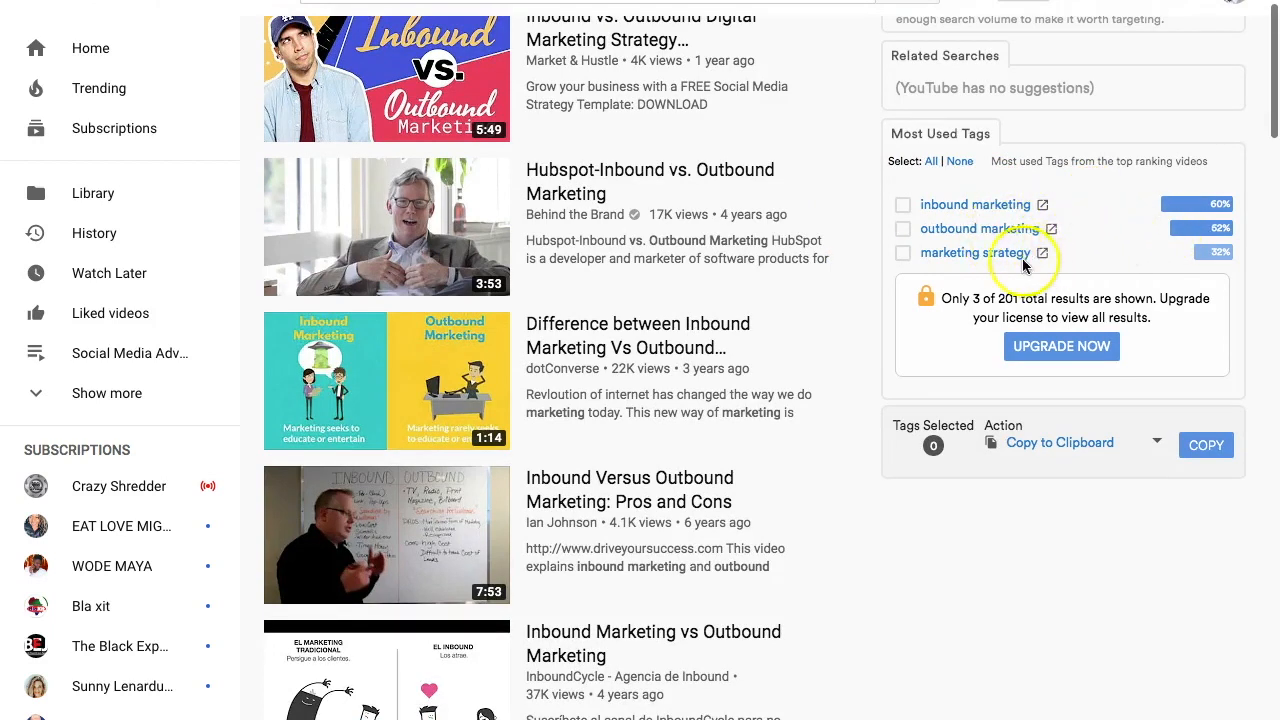
{"action": "scroll", "coordinate": [1005, 263], "scroll_direction": "down", "scroll_amount": 1}
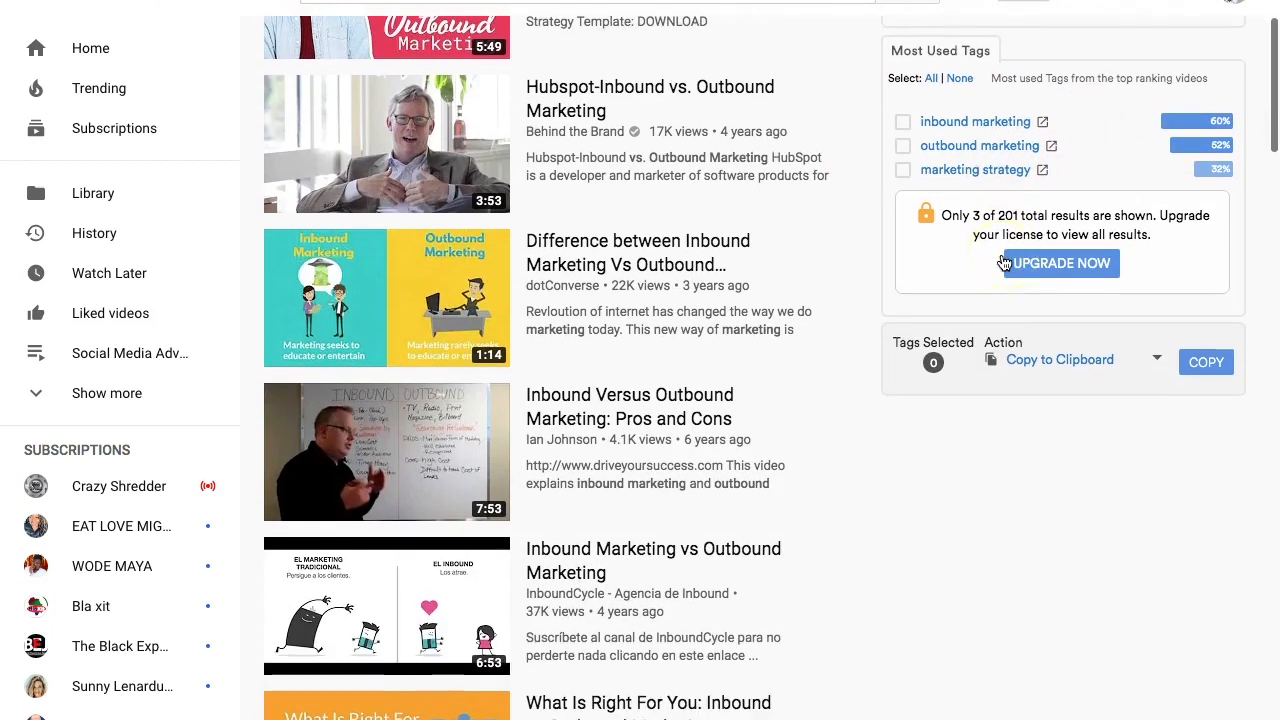
{"action": "scroll", "coordinate": [1005, 263], "scroll_direction": "up", "scroll_amount": 4}
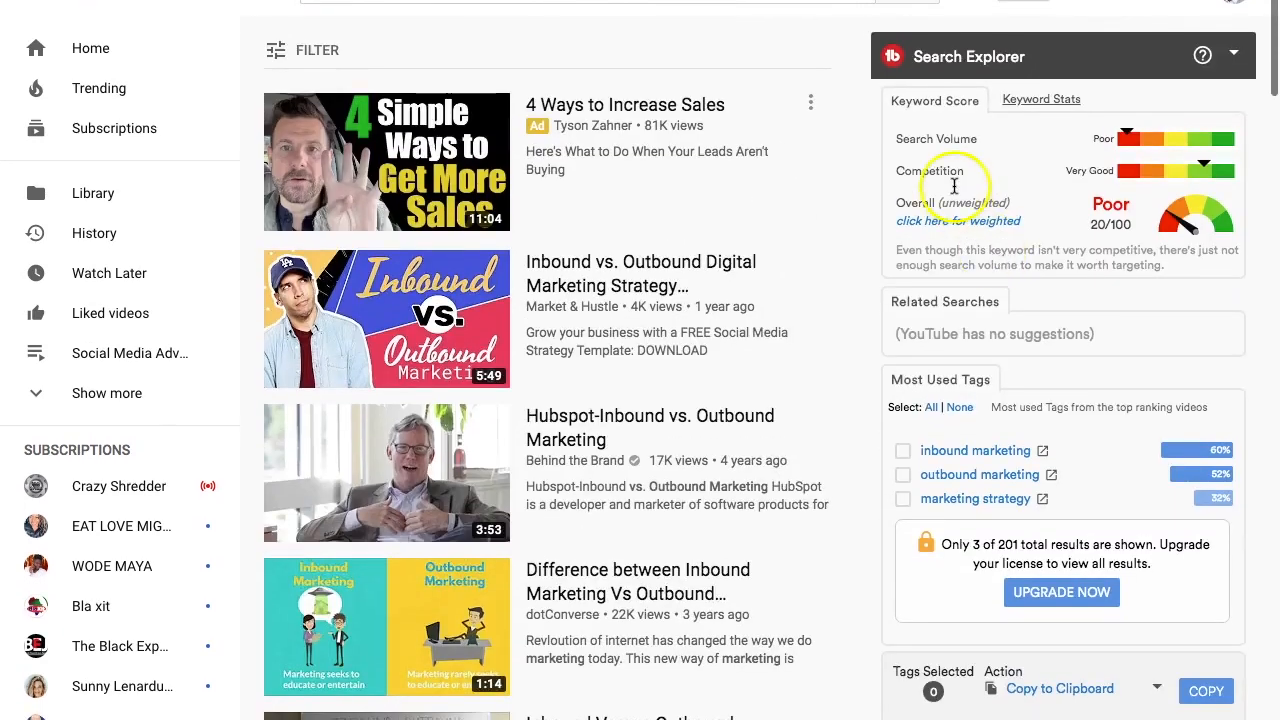
Replace the YouTube search query with "has youtube stopped promoting jennelle eliana?" and show its keyword score
{"action": "left_click", "coordinate": [721, 1]}
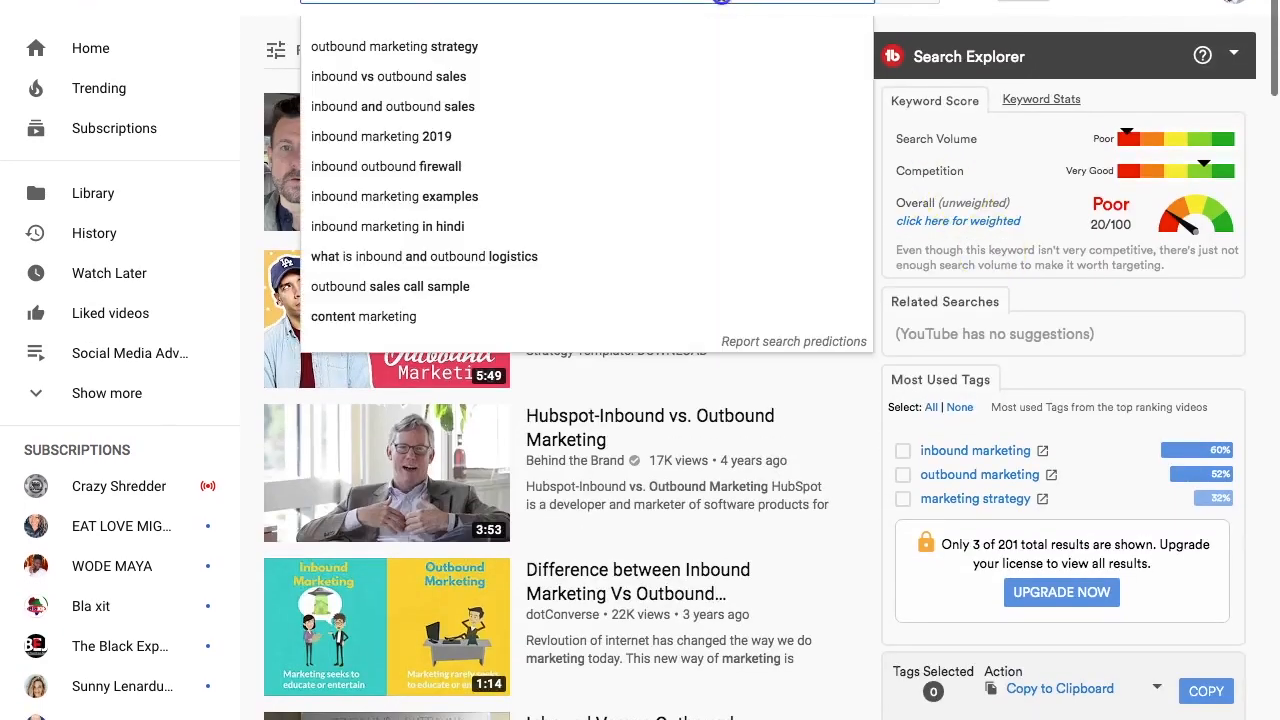
{"action": "key", "text": "BackSpace"}
{"action": "key", "text": "BackSpace"}
{"action": "key", "text": "BackSpace"}
{"action": "key", "text": "BackSpace"}
{"action": "key", "text": "BackSpace"}
{"action": "key", "text": "BackSpace"}
{"action": "key", "text": "BackSpace"}
{"action": "key", "text": "BackSpace"}
{"action": "key", "text": "BackSpace"}
{"action": "key", "text": "BackSpace"}
{"action": "key", "text": "BackSpace"}
{"action": "key", "text": "BackSpace"}
{"action": "key", "text": "BackSpace"}
{"action": "key", "text": "BackSpace"}
{"action": "key", "text": "BackSpace"}
{"action": "key", "text": "BackSpace"}
{"action": "key", "text": "BackSpace"}
{"action": "key", "text": "BackSpace"}
{"action": "key", "text": "BackSpace"}
{"action": "key", "text": "BackSpace"}
{"action": "key", "text": "BackSpace"}
{"action": "key", "text": "BackSpace"}
{"action": "key", "text": "BackSpace"}
{"action": "key", "text": "BackSpace"}
{"action": "key", "text": "BackSpace"}
{"action": "key", "text": "BackSpace"}
{"action": "key", "text": "BackSpace"}
{"action": "key", "text": "BackSpace"}
{"action": "key", "text": "BackSpace"}
{"action": "key", "text": "BackSpace"}
{"action": "key", "text": "BackSpace"}
{"action": "key", "text": "BackSpace"}
{"action": "key", "text": "BackSpace"}
{"action": "key", "text": "BackSpace"}
{"action": "key", "text": "BackSpace"}
{"action": "key", "text": "BackSpace"}
{"action": "key", "text": "BackSpace"}
{"action": "key", "text": "BackSpace"}
{"action": "key", "text": "BackSpace"}
{"action": "key", "text": "BackSpace"}
{"action": "key", "text": "BackSpace"}
{"action": "key", "text": "BackSpace"}
{"action": "key", "text": "BackSpace"}
{"action": "key", "text": "BackSpace"}
{"action": "key", "text": "BackSpace"}
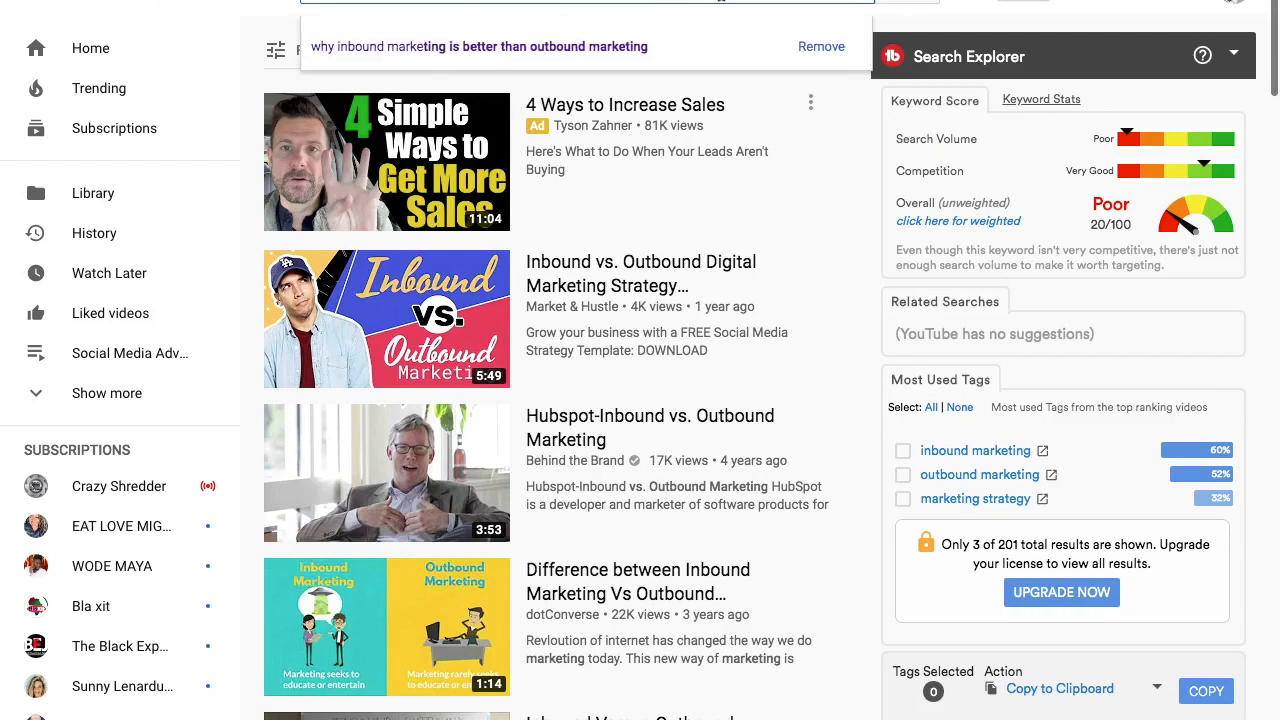
{"action": "key", "text": "BackSpace"}
{"action": "key", "text": "BackSpace"}
{"action": "key", "text": "BackSpace"}
{"action": "key", "text": "BackSpace"}
{"action": "key", "text": "BackSpace"}
{"action": "key", "text": "BackSpace"}
{"action": "key", "text": "BackSpace"}
{"action": "key", "text": "BackSpace"}
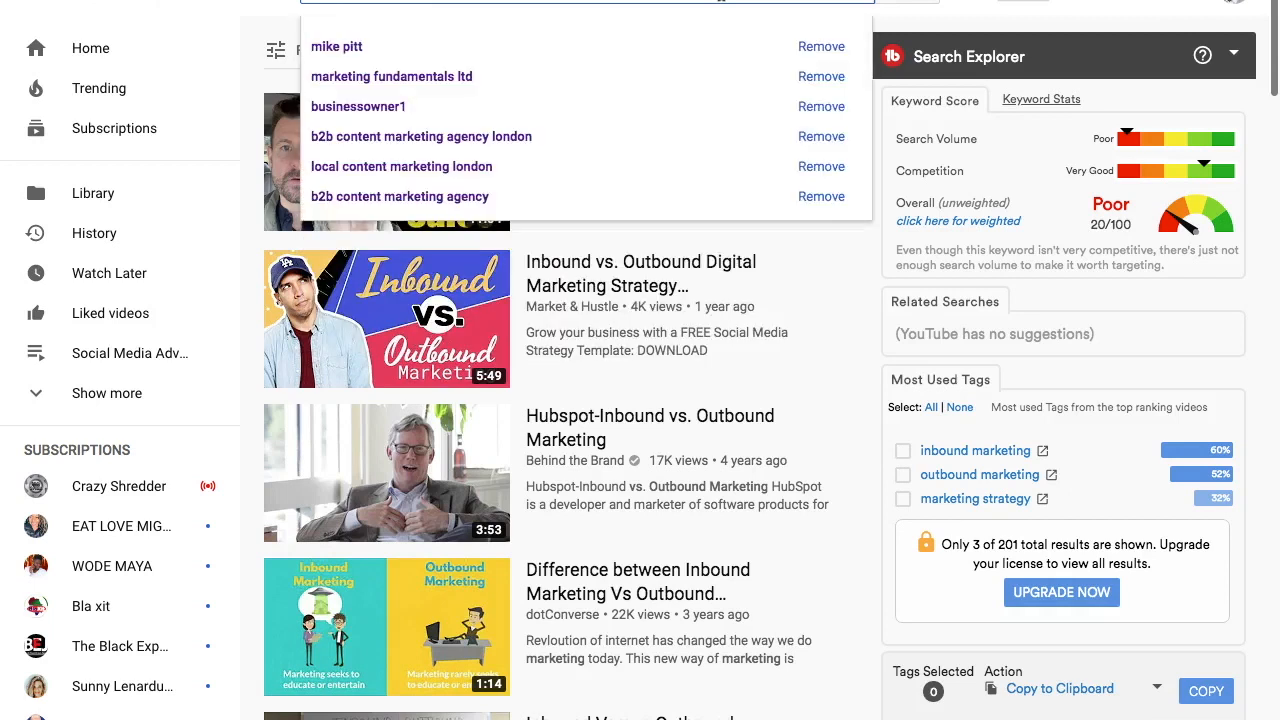
{"action": "type", "text": "has"}
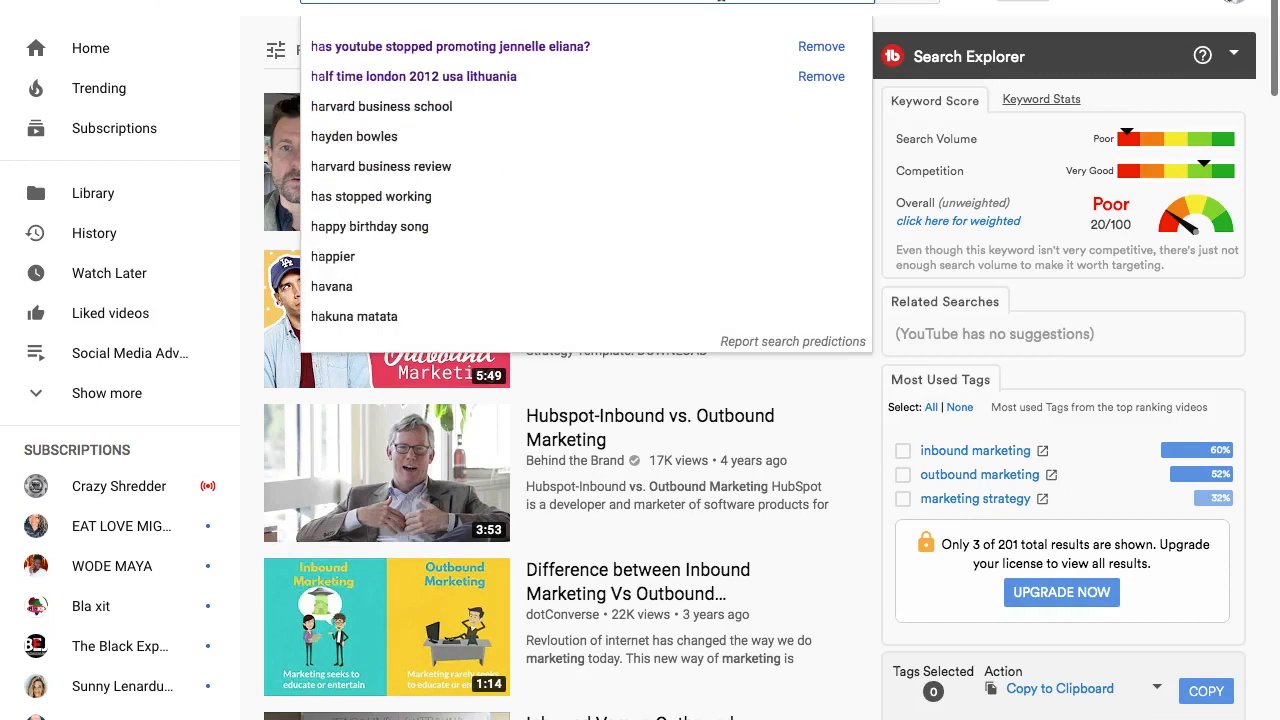
{"action": "left_click", "coordinate": [667, 48]}
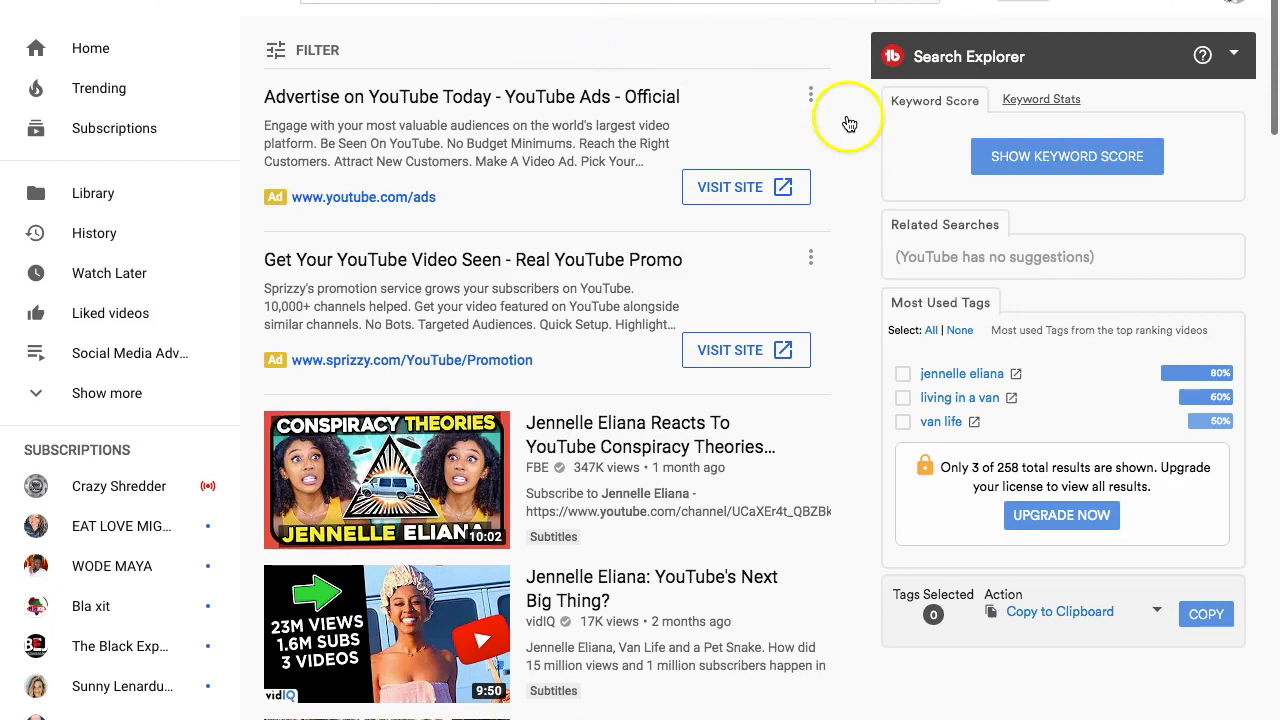
{"action": "left_click", "coordinate": [1087, 165]}
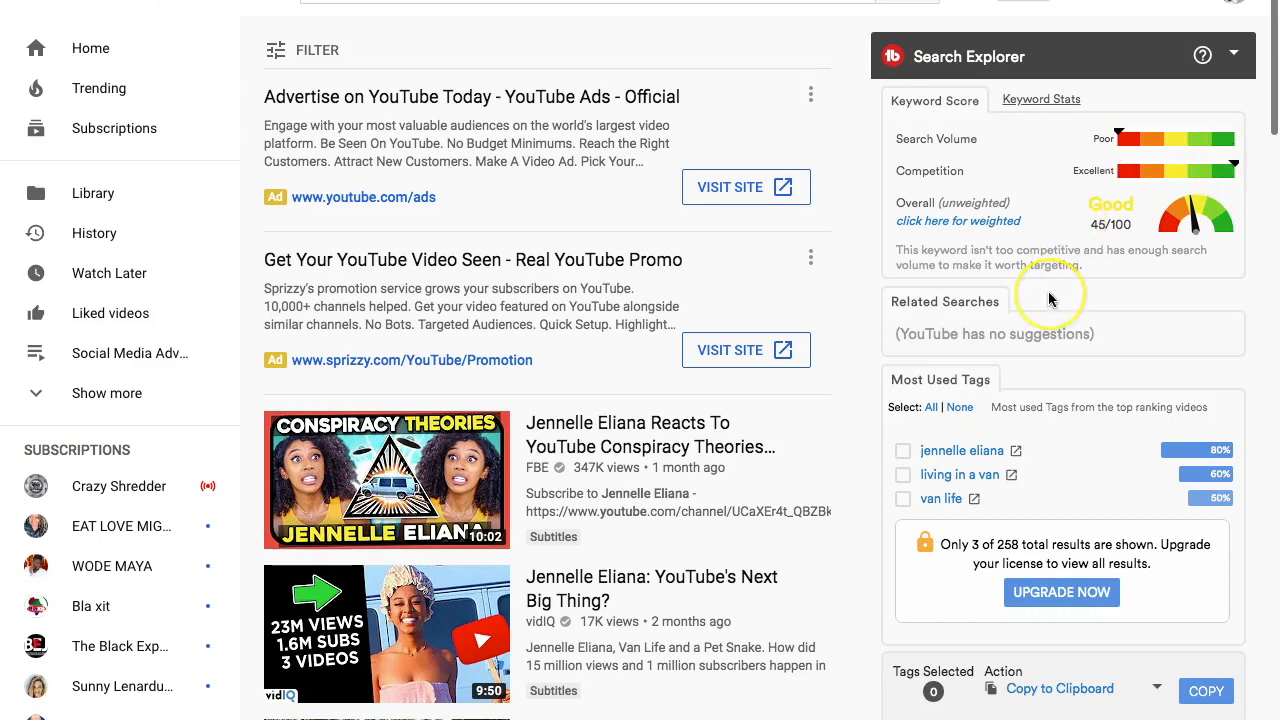
Look through the search results to check where the video "Has YouTube Stopped Promoting Jennelle Eliana?" ranks
{"action": "scroll", "coordinate": [680, 525], "scroll_direction": "down", "scroll_amount": 6}
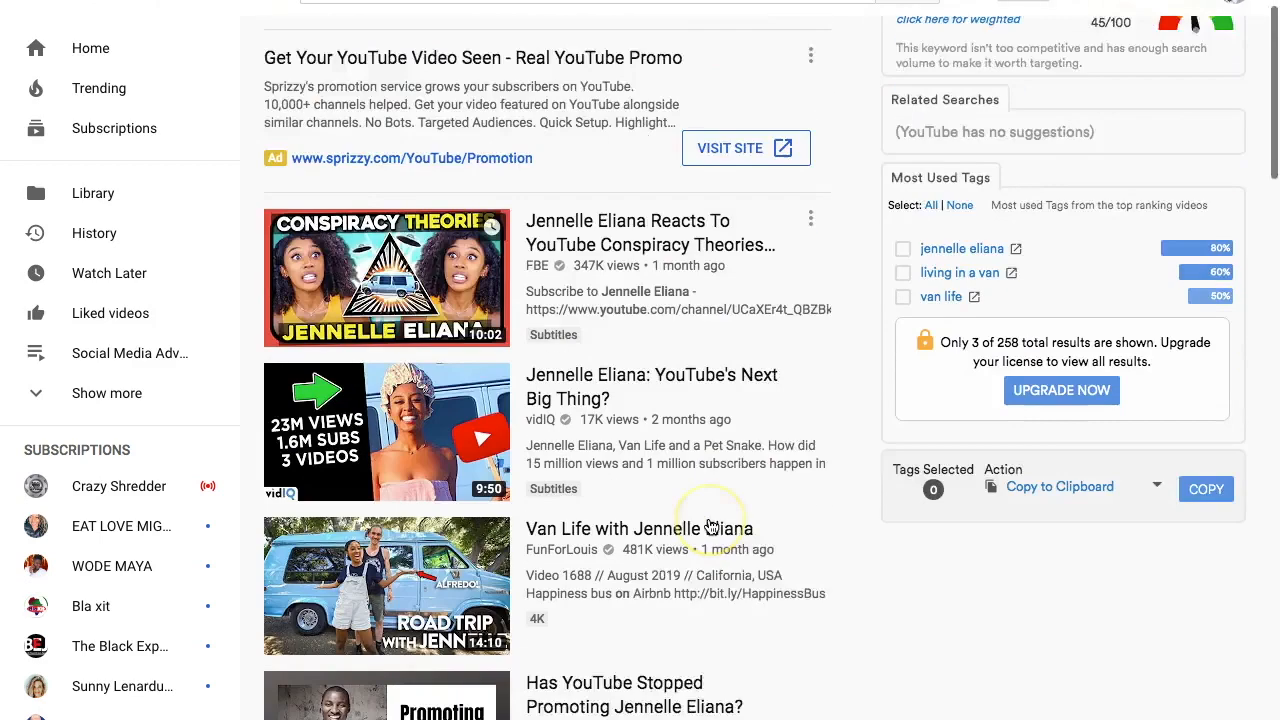
{"action": "scroll", "coordinate": [630, 390], "scroll_direction": "up", "scroll_amount": 3}
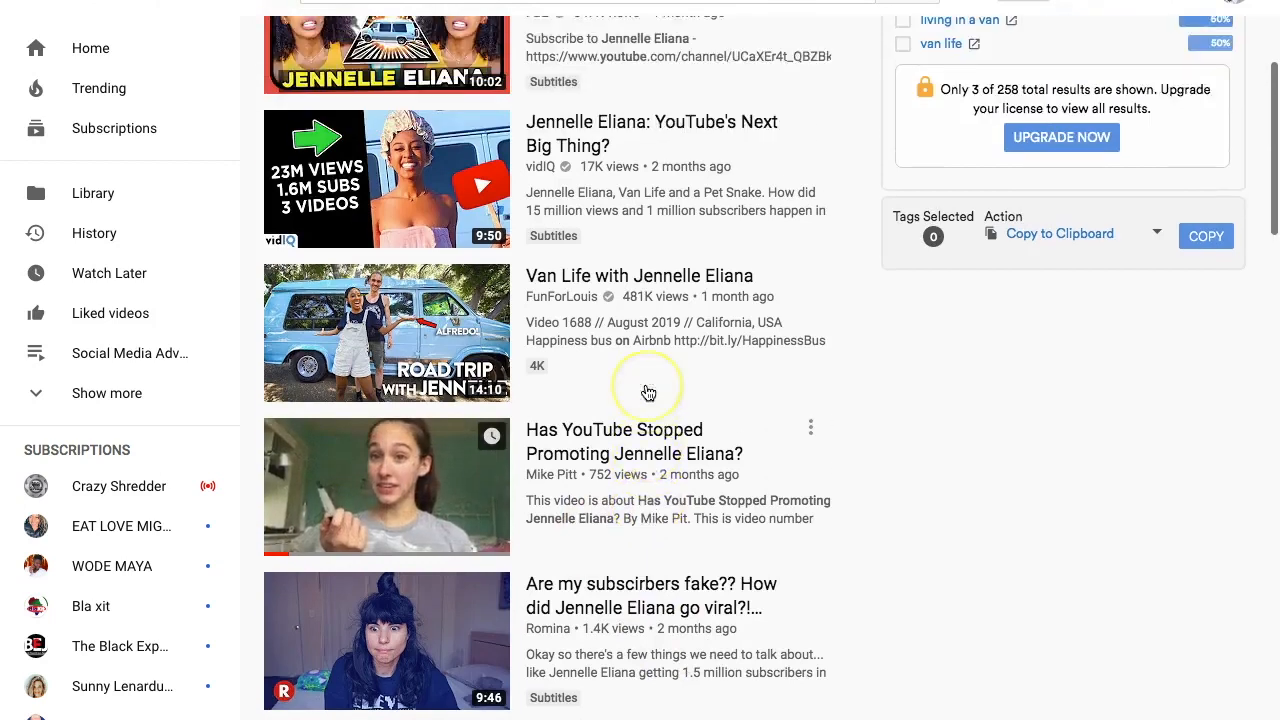
{"action": "scroll", "coordinate": [647, 391], "scroll_direction": "down", "scroll_amount": 3}
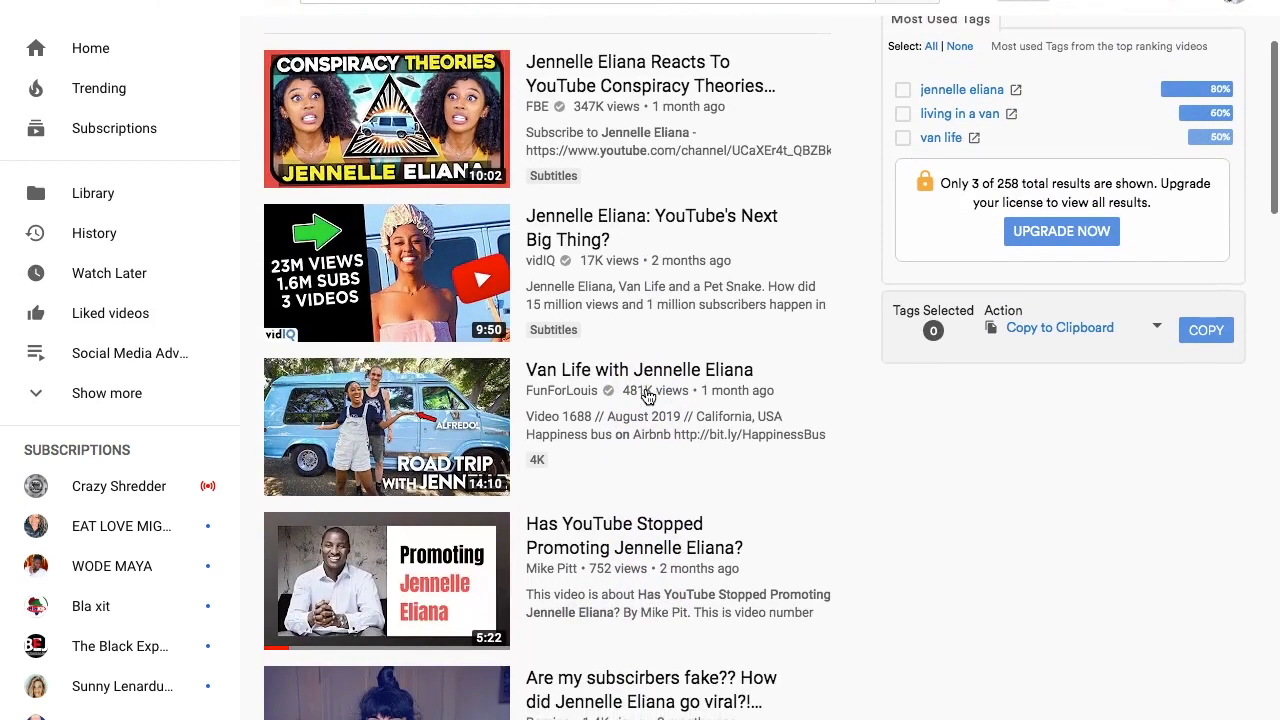
{"action": "scroll", "coordinate": [650, 565], "scroll_direction": "up", "scroll_amount": 3}
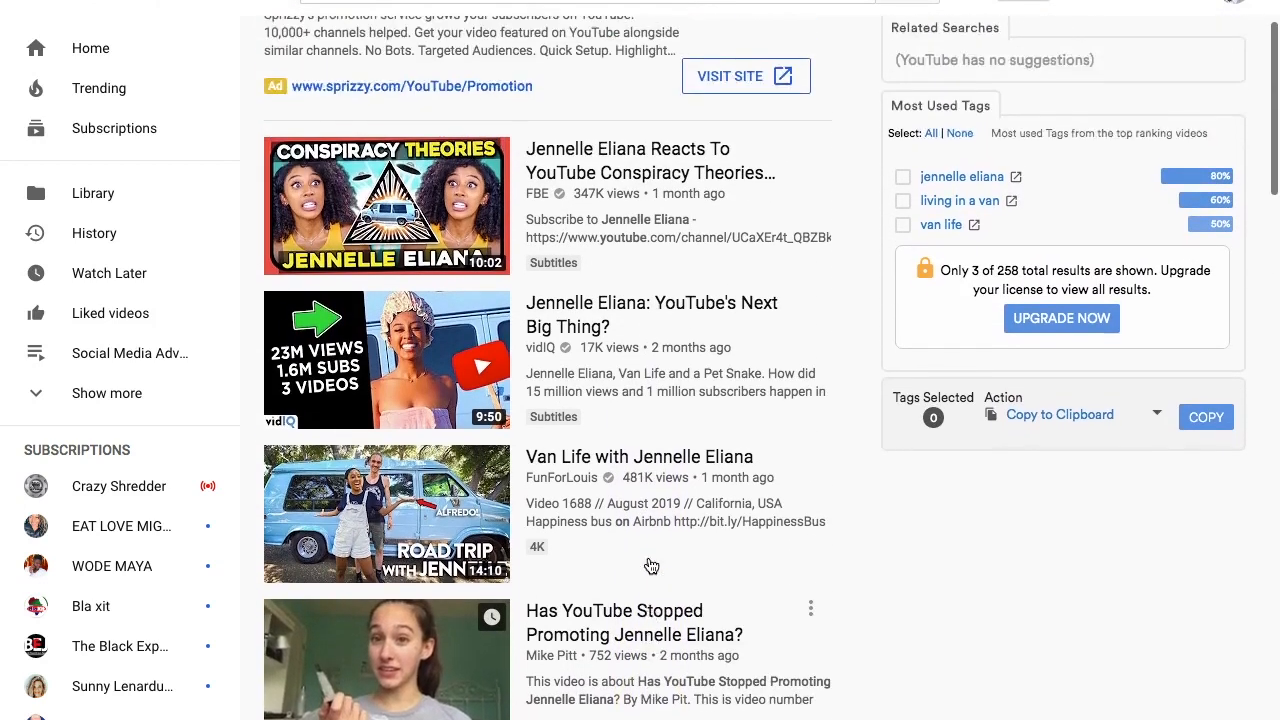
{"action": "scroll", "coordinate": [651, 566], "scroll_direction": "up", "scroll_amount": 2}
{"action": "left_click", "coordinate": [670, 570]}
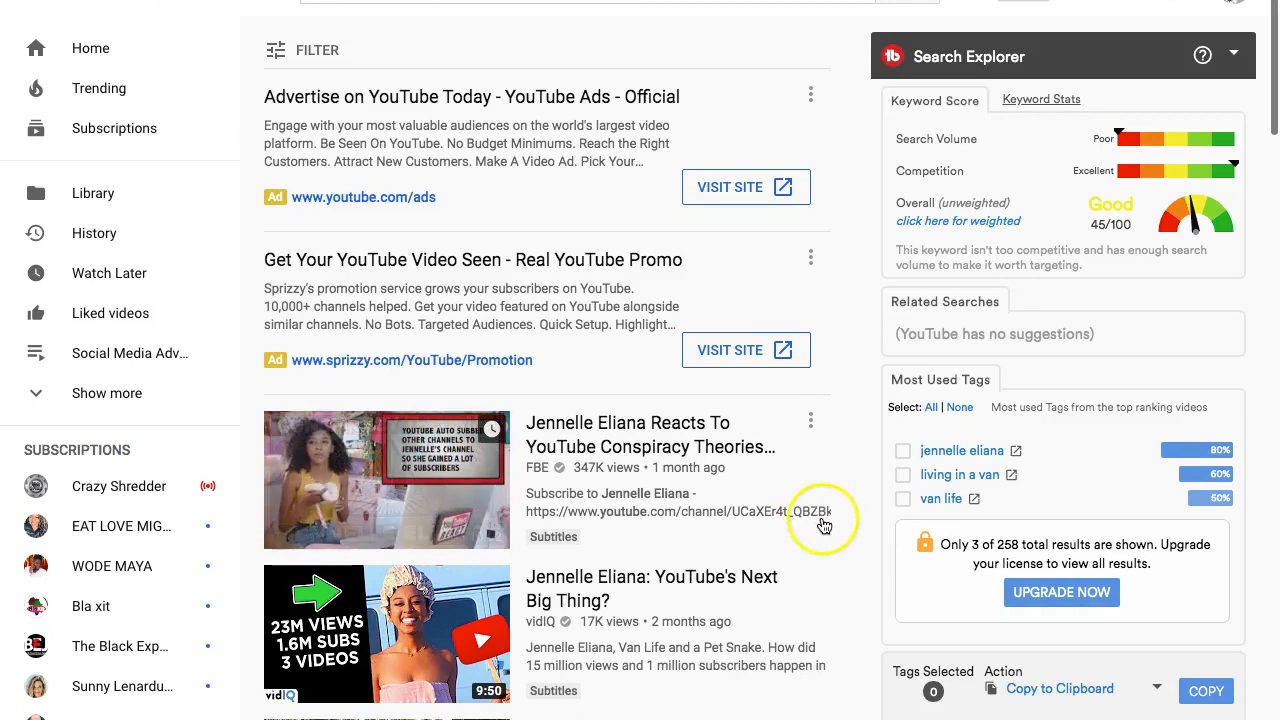
{"action": "scroll", "coordinate": [824, 525], "scroll_direction": "down", "scroll_amount": 3}
{"action": "scroll", "coordinate": [824, 525], "scroll_direction": "up", "scroll_amount": 3}
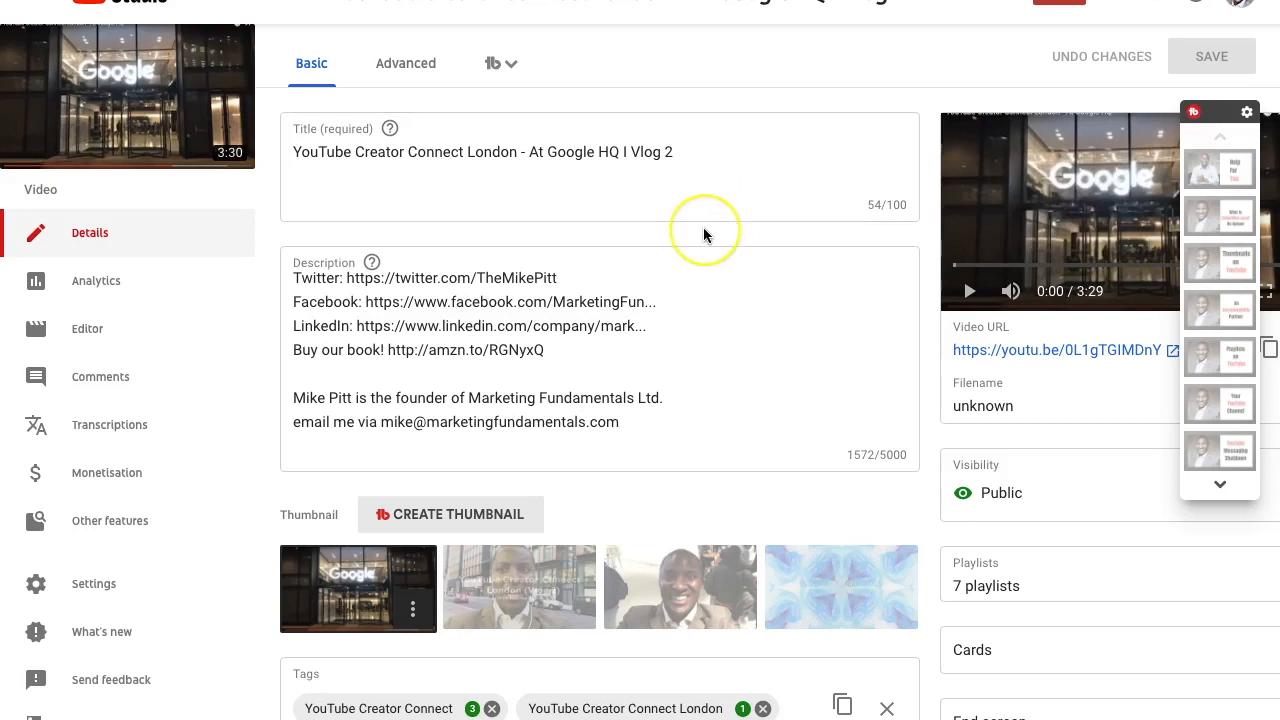
Examine the search ranking positions of the tags on the "YouTube Creator Connect London" video in YouTube Studio
{"action": "scroll", "coordinate": [703, 235], "scroll_direction": "down", "scroll_amount": 2}
{"action": "scroll", "coordinate": [703, 235], "scroll_direction": "down", "scroll_amount": 2}
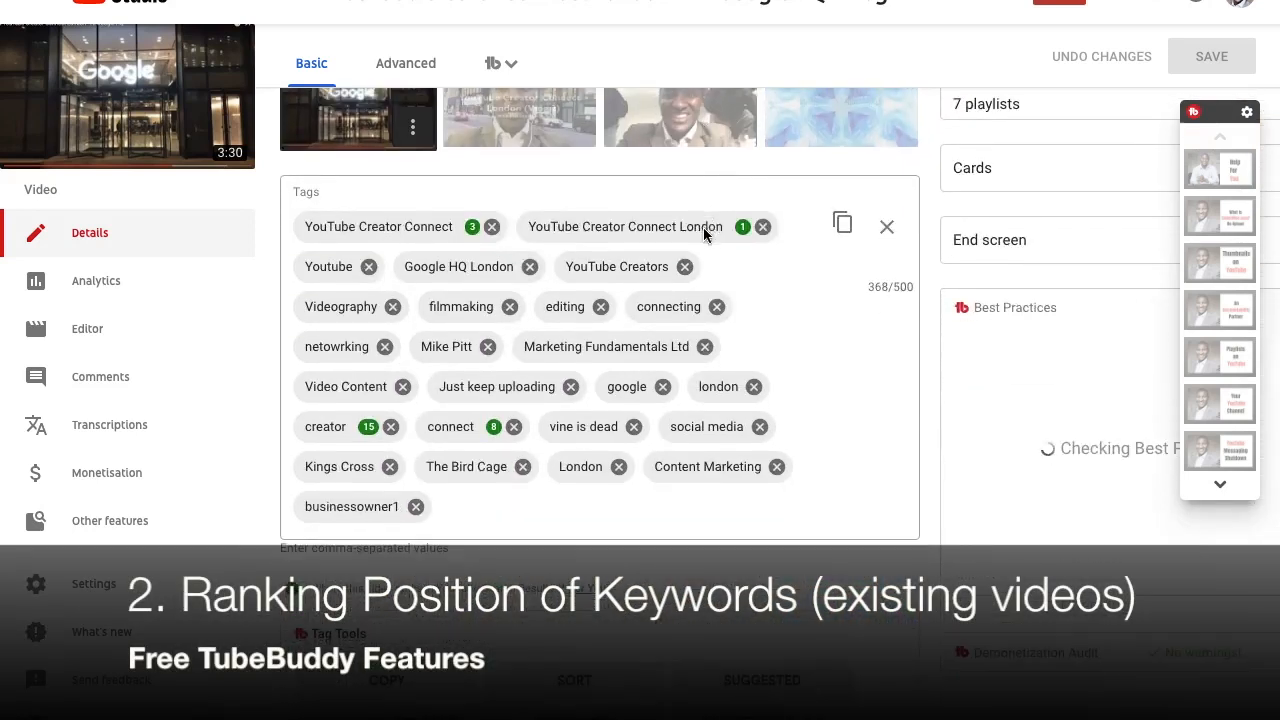
{"action": "scroll", "coordinate": [703, 235], "scroll_direction": "up", "scroll_amount": 5}
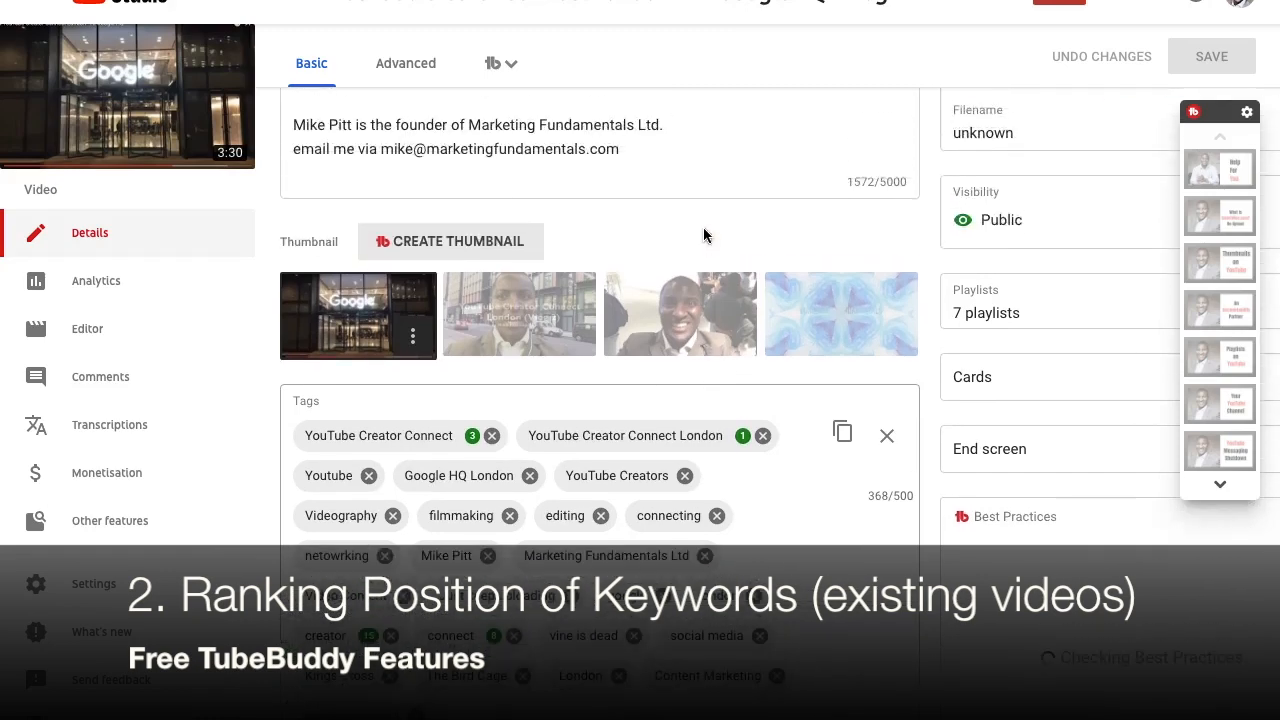
{"action": "scroll", "coordinate": [703, 235], "scroll_direction": "down", "scroll_amount": 3}
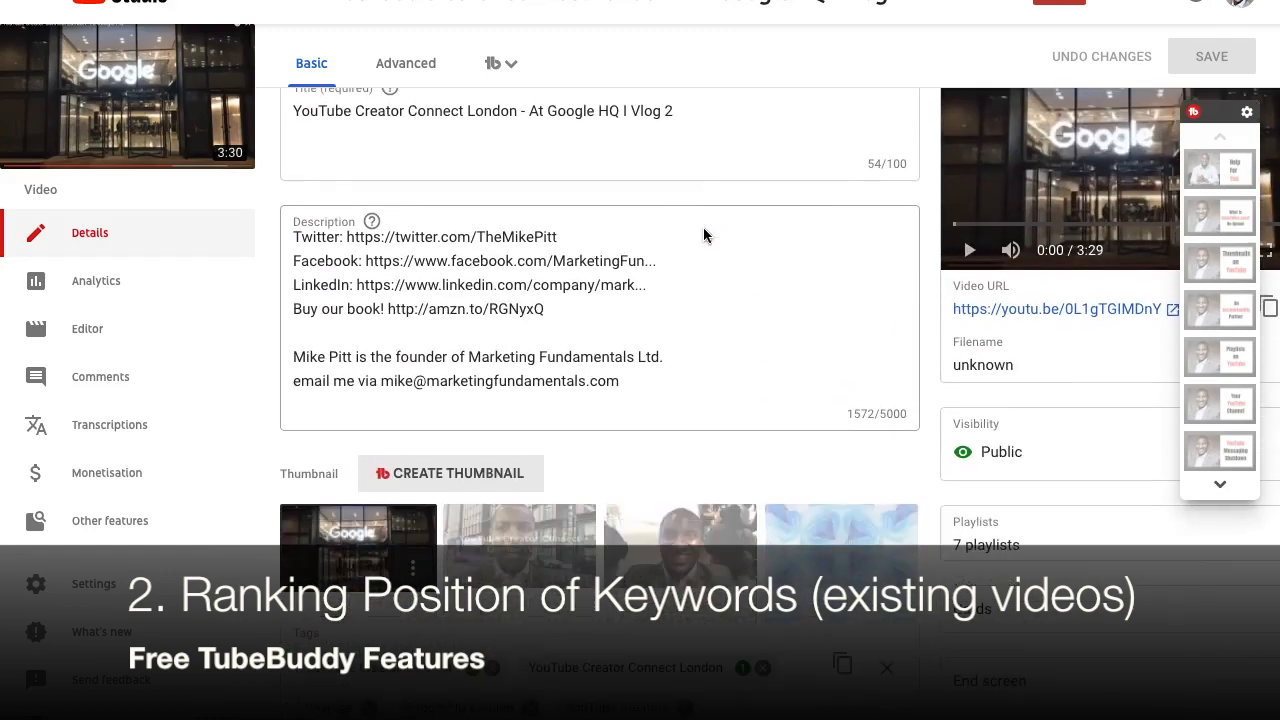
{"action": "scroll", "coordinate": [703, 235], "scroll_direction": "down", "scroll_amount": 2}
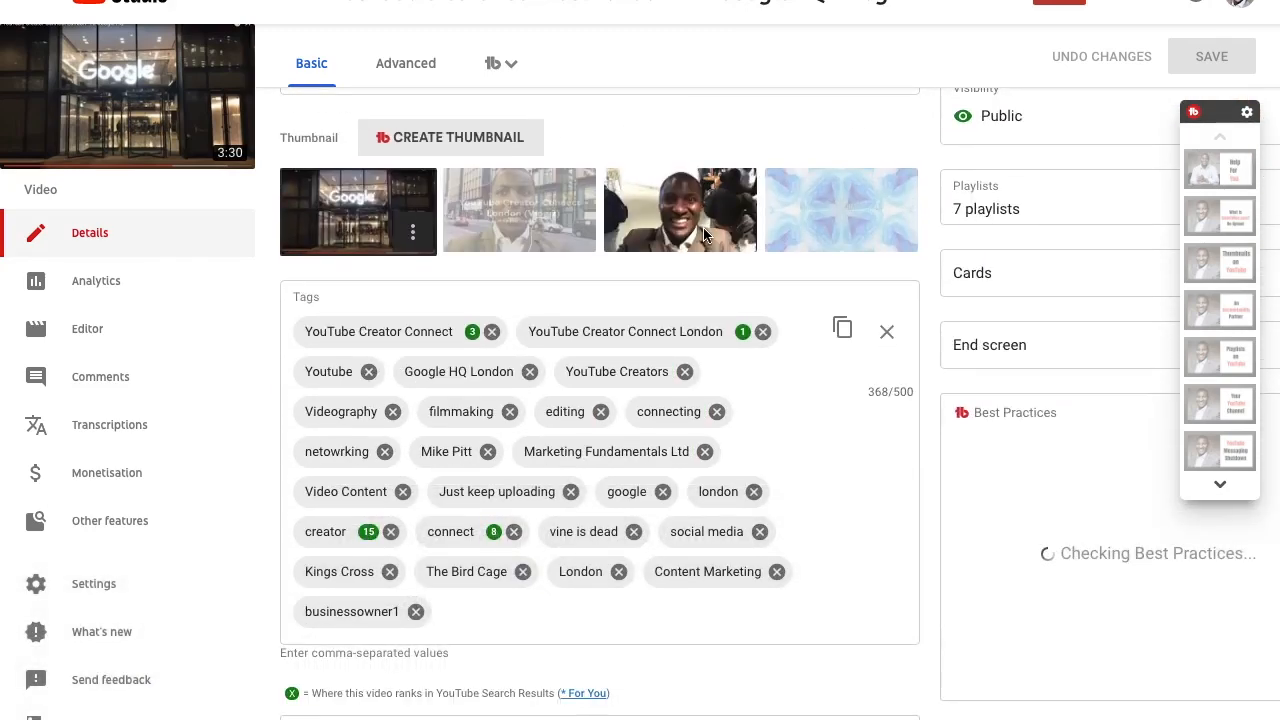
{"action": "scroll", "coordinate": [703, 235], "scroll_direction": "down", "scroll_amount": 1}
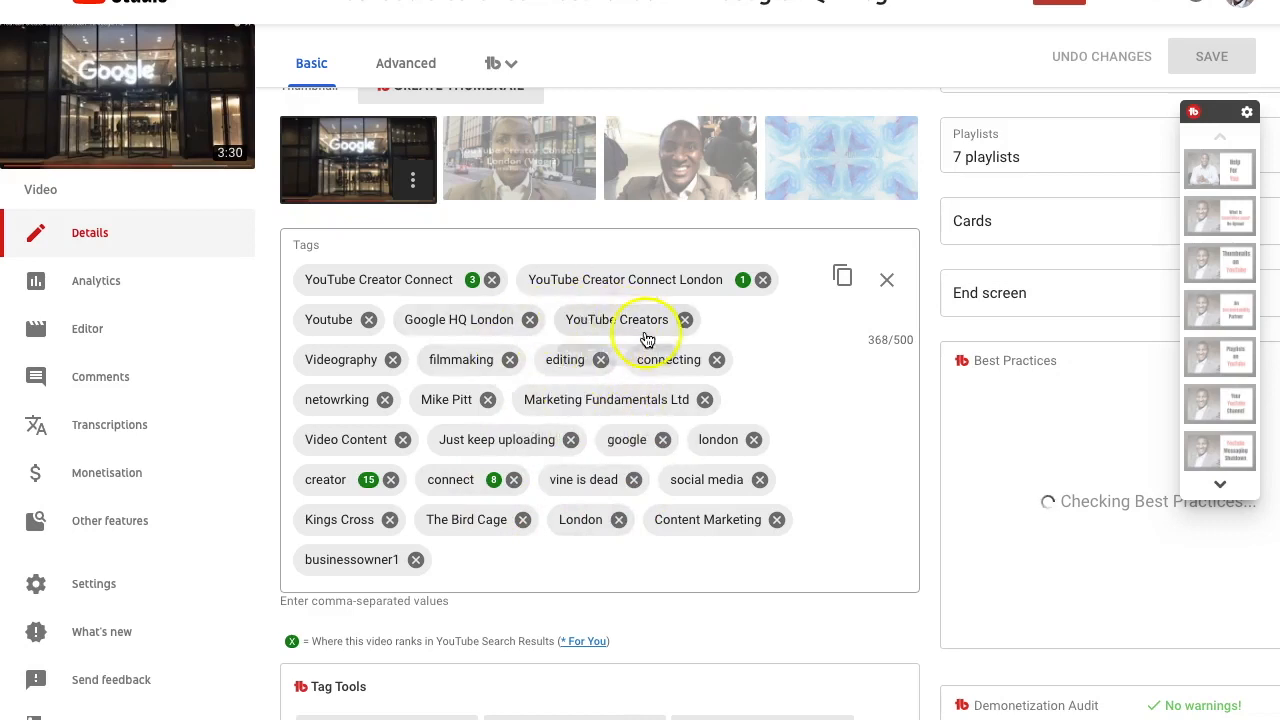
{"action": "scroll", "coordinate": [599, 338], "scroll_direction": "up", "scroll_amount": 1}
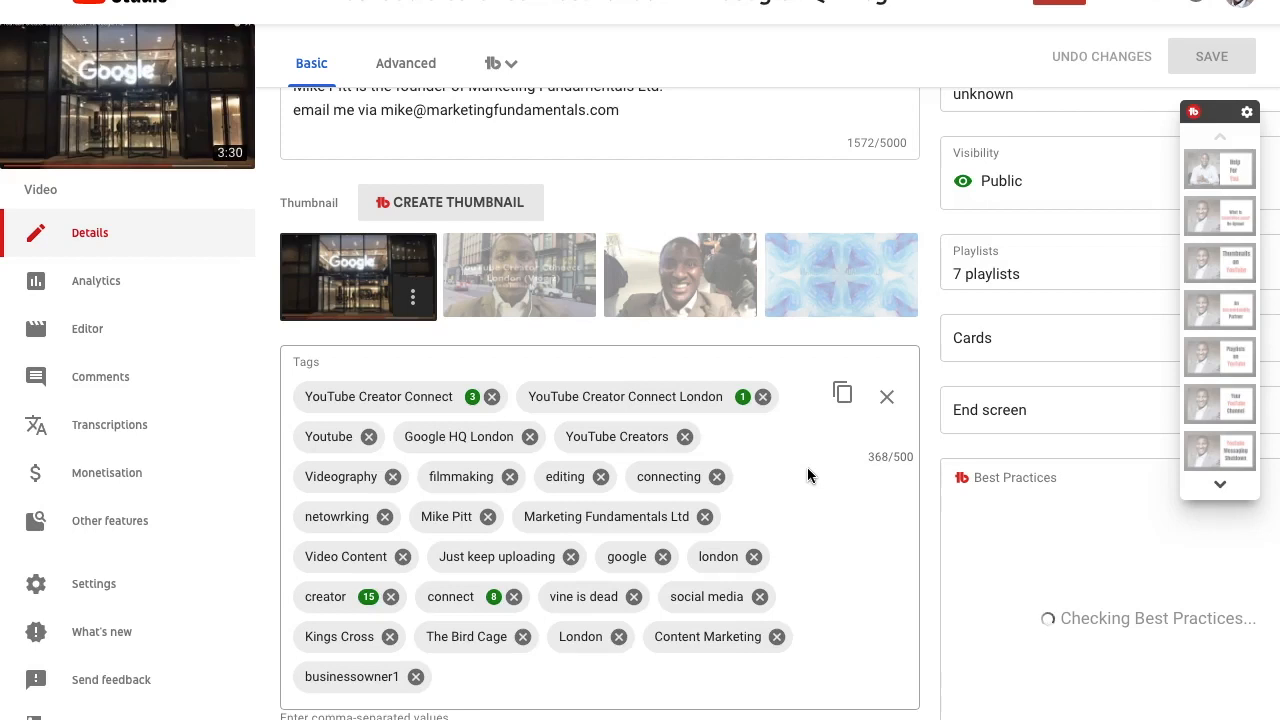
Review the TubeBuddy tag tools and recommended tags below the video's tags, and open the suggested tags
{"action": "scroll", "coordinate": [807, 467], "scroll_direction": "down", "scroll_amount": 5}
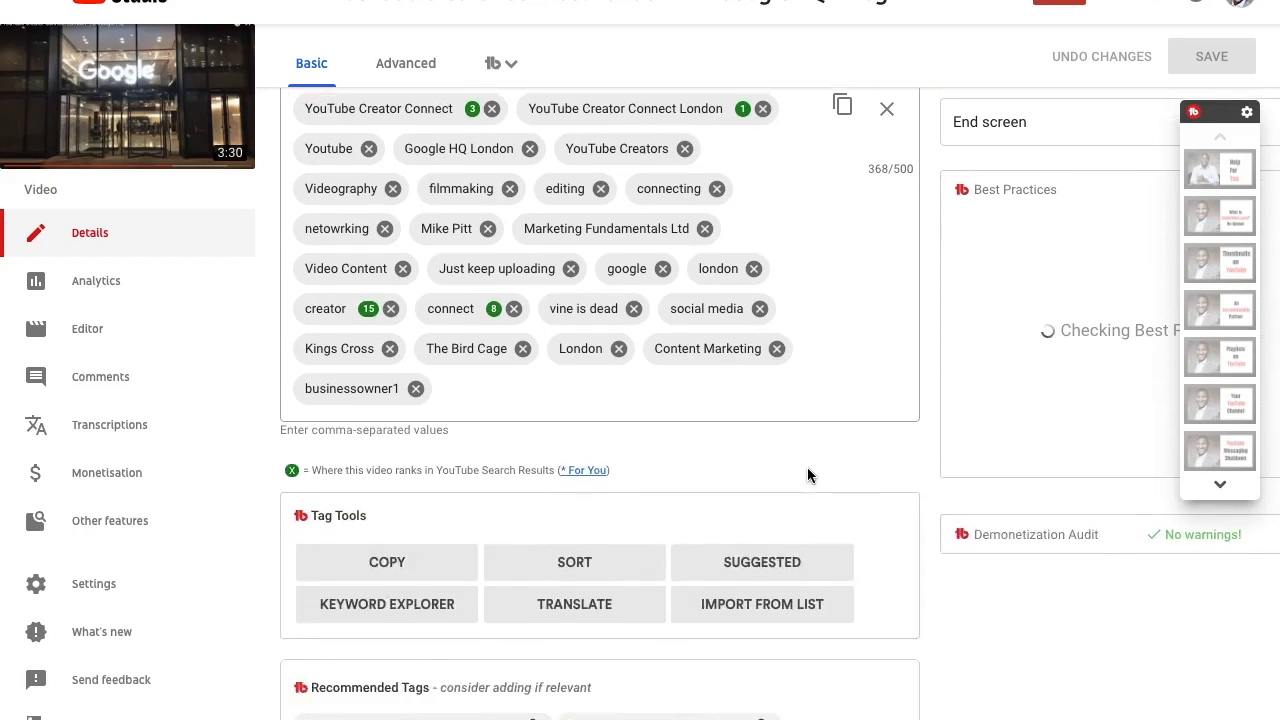
{"action": "scroll", "coordinate": [807, 467], "scroll_direction": "down", "scroll_amount": 2}
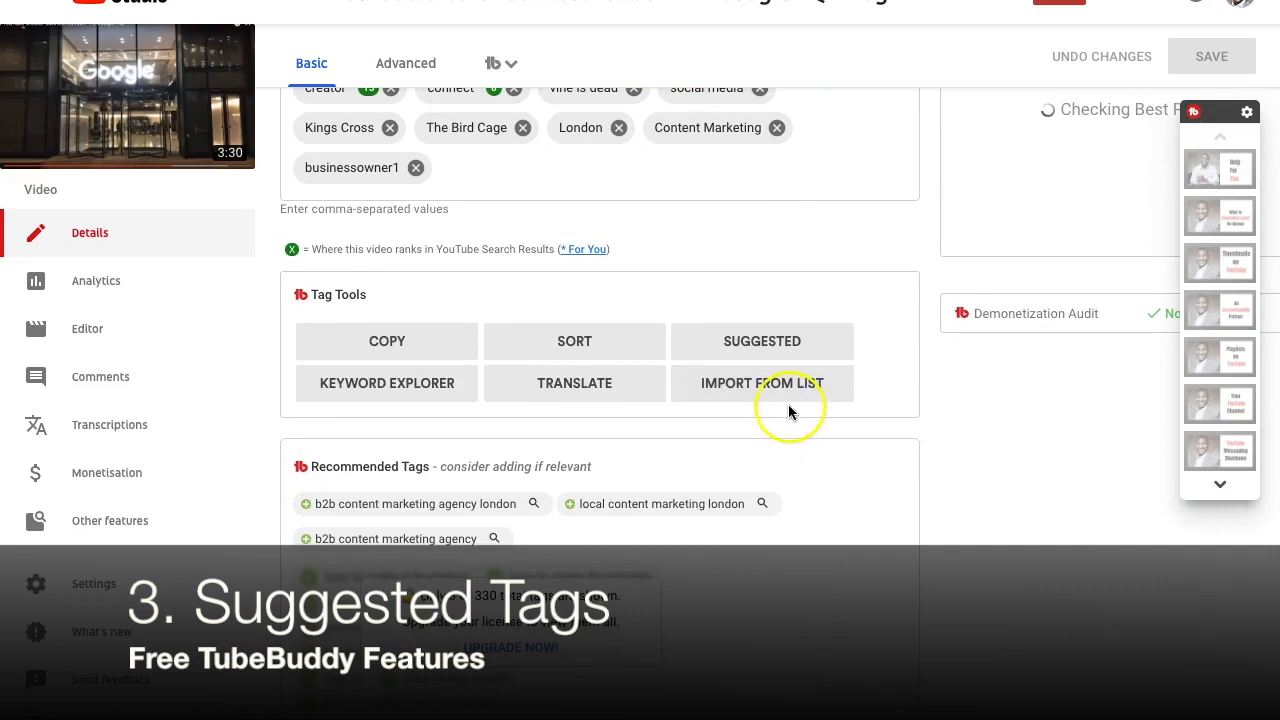
{"action": "scroll", "coordinate": [788, 404], "scroll_direction": "up", "scroll_amount": 3}
{"action": "scroll", "coordinate": [788, 410], "scroll_direction": "up", "scroll_amount": 1}
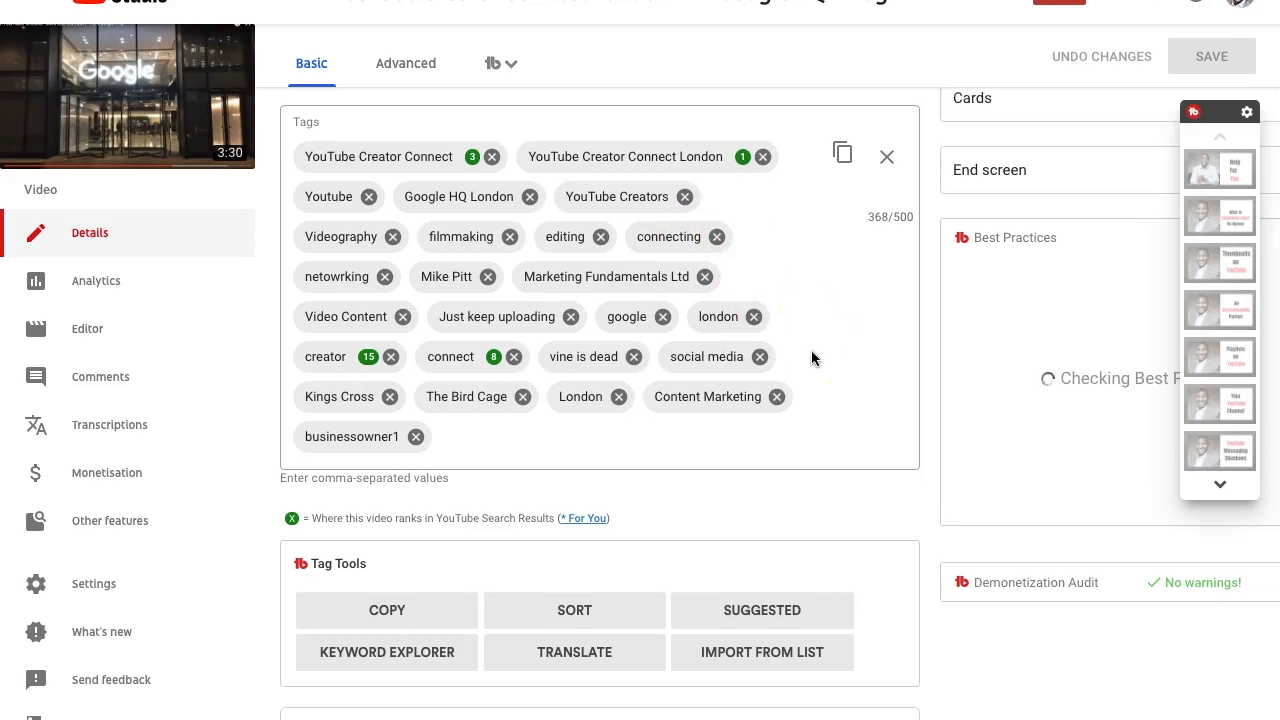
{"action": "scroll", "coordinate": [811, 357], "scroll_direction": "down", "scroll_amount": 2}
{"action": "scroll", "coordinate": [811, 357], "scroll_direction": "down", "scroll_amount": 2}
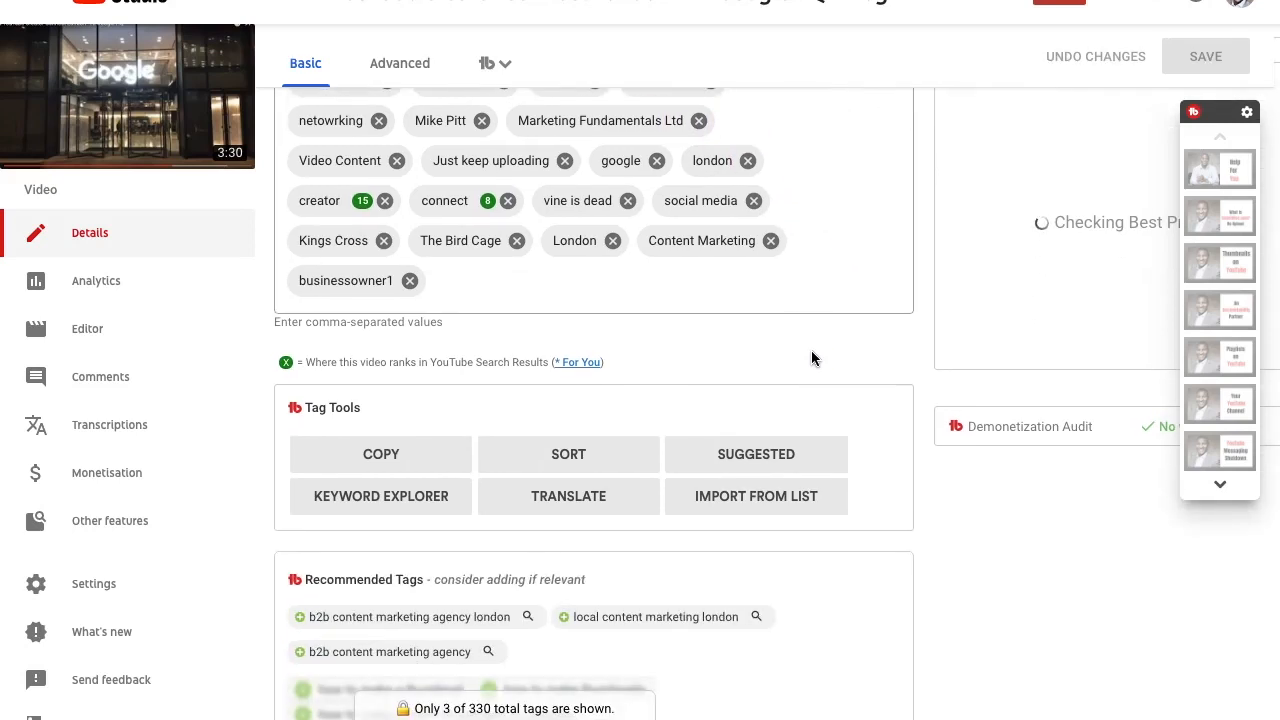
{"action": "scroll", "coordinate": [811, 357], "scroll_direction": "down", "scroll_amount": 2}
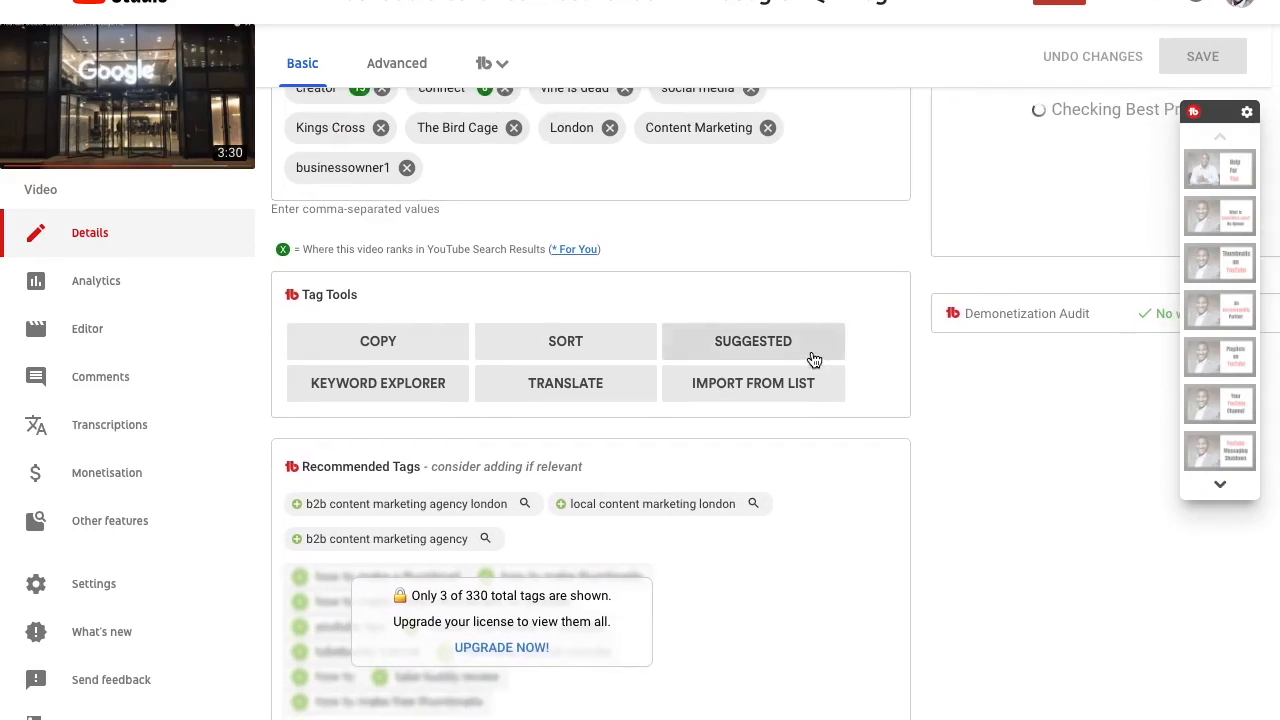
{"action": "left_click", "coordinate": [805, 384]}
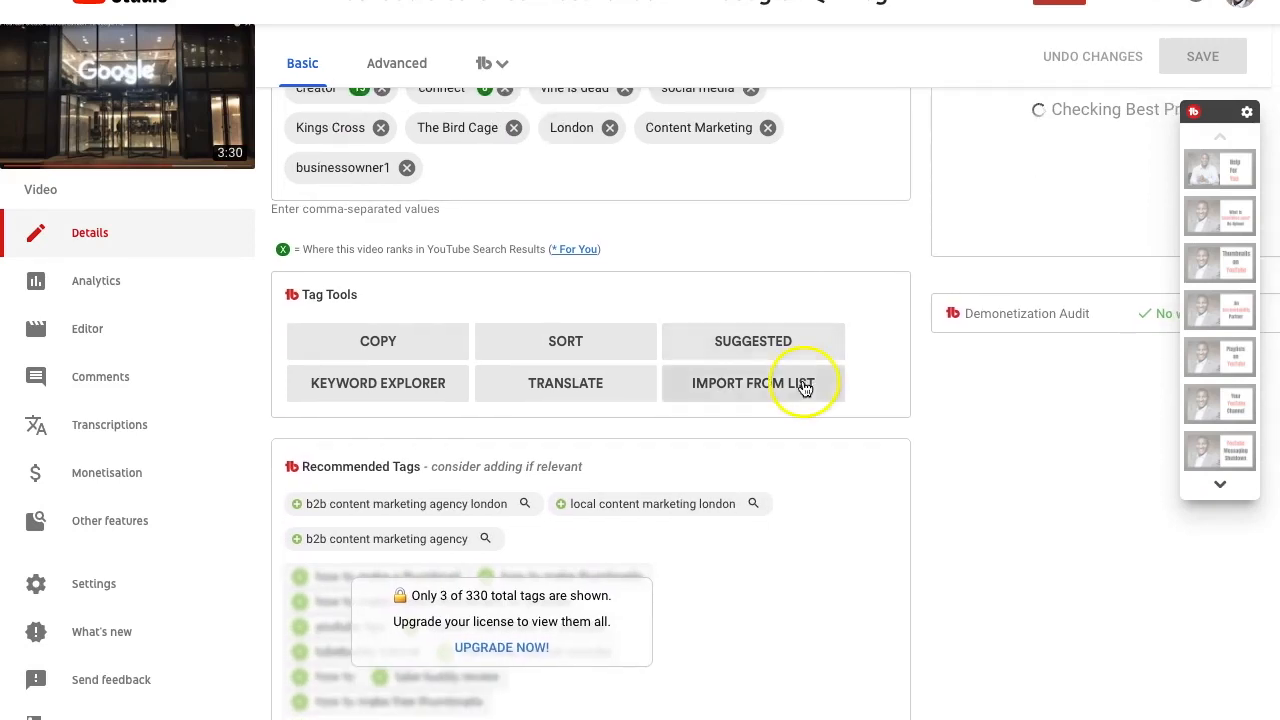
{"action": "left_click", "coordinate": [763, 342]}
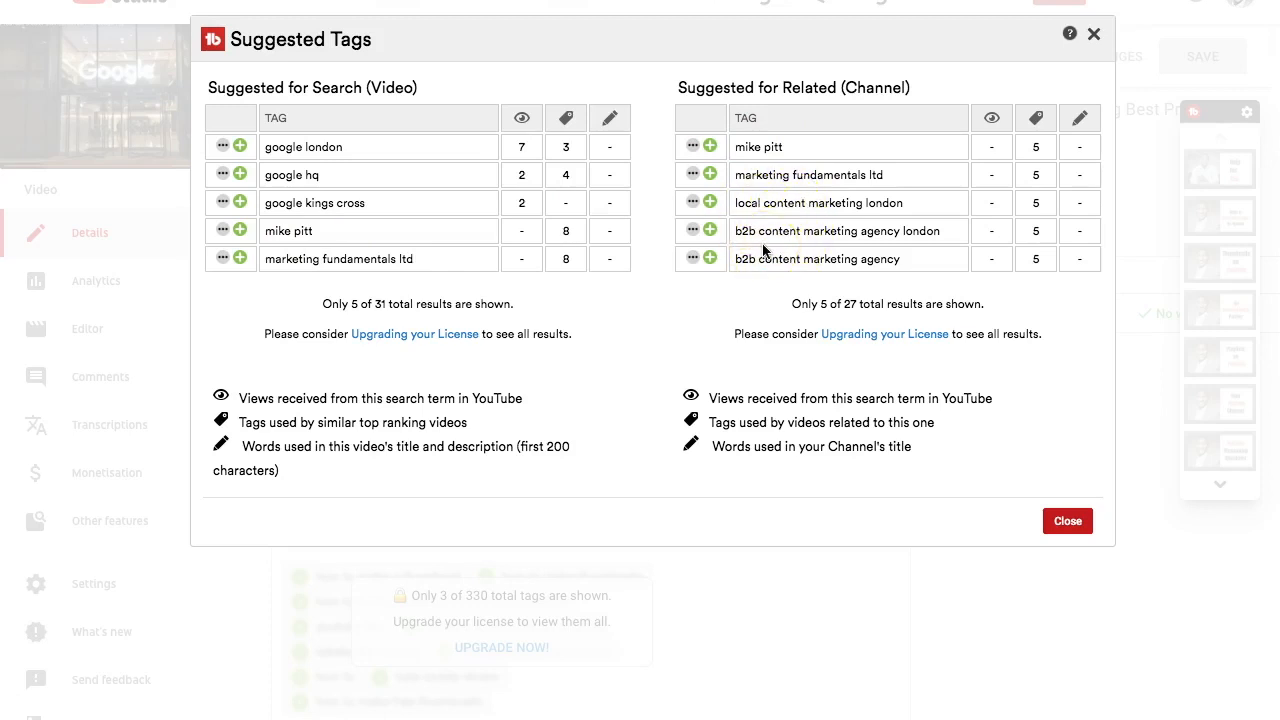
Add the suggested search tags "google london", "google hq" and "google kings cross" to the video
{"action": "left_click", "coordinate": [240, 148]}
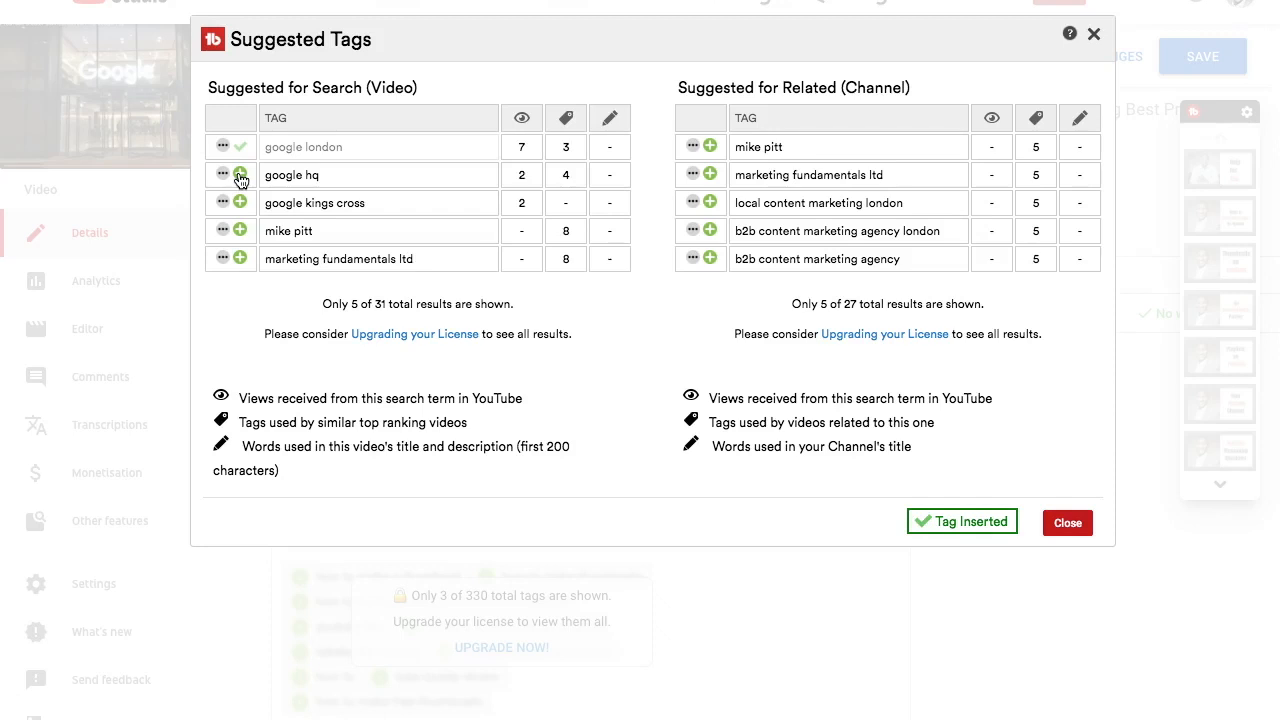
{"action": "left_click", "coordinate": [240, 176]}
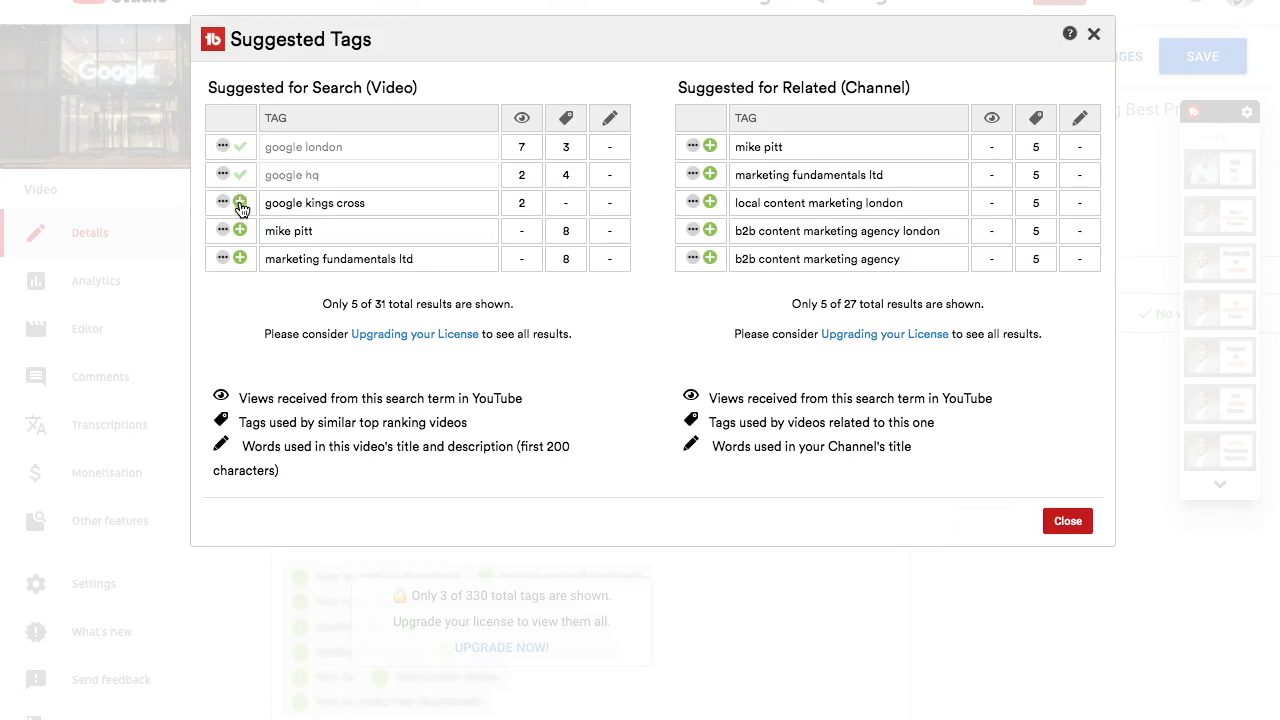
{"action": "left_click", "coordinate": [240, 204]}
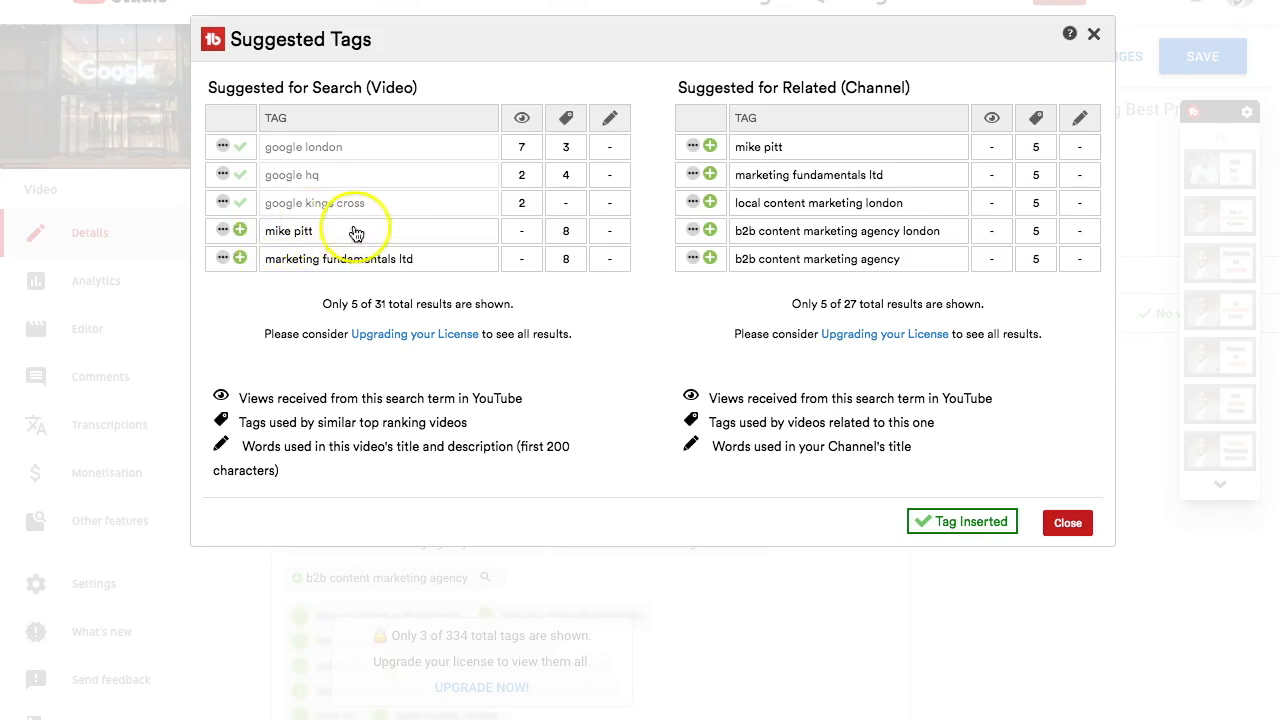
Add the suggested related tags "local content marketing london" and "b2b content marketing agency london", and close the suggestions
{"action": "left_click", "coordinate": [709, 204]}
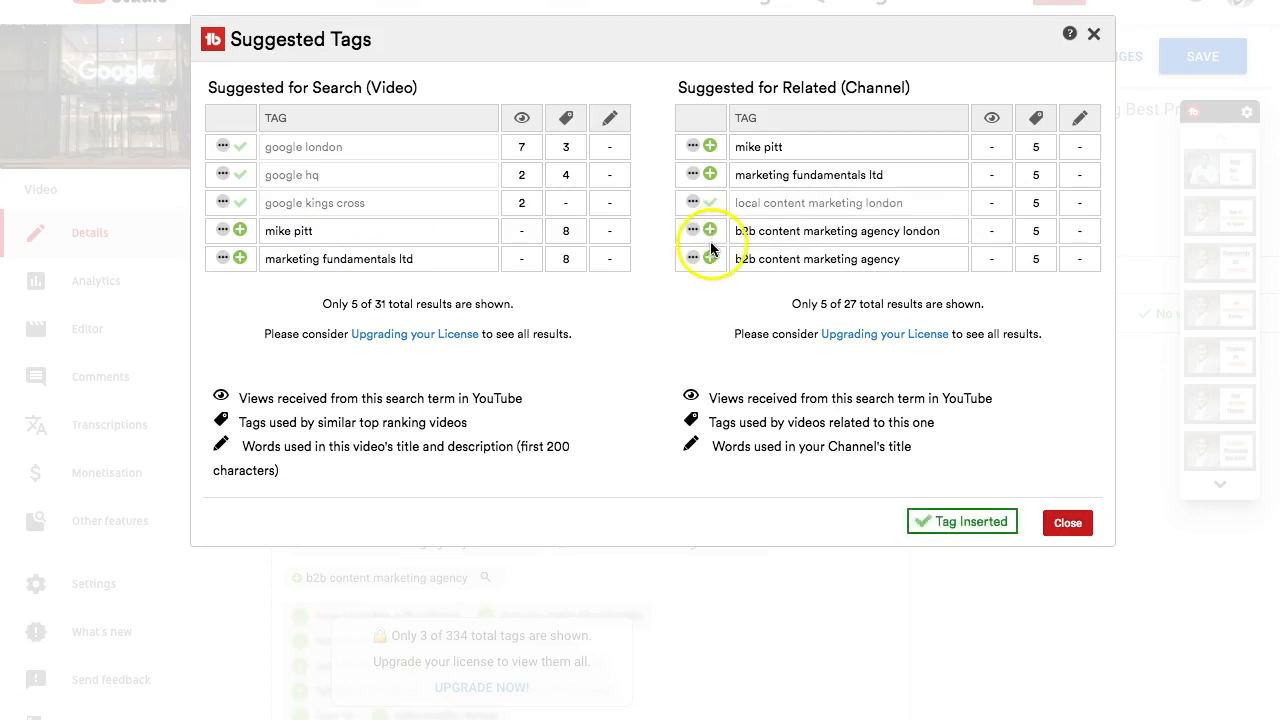
{"action": "left_click", "coordinate": [710, 231]}
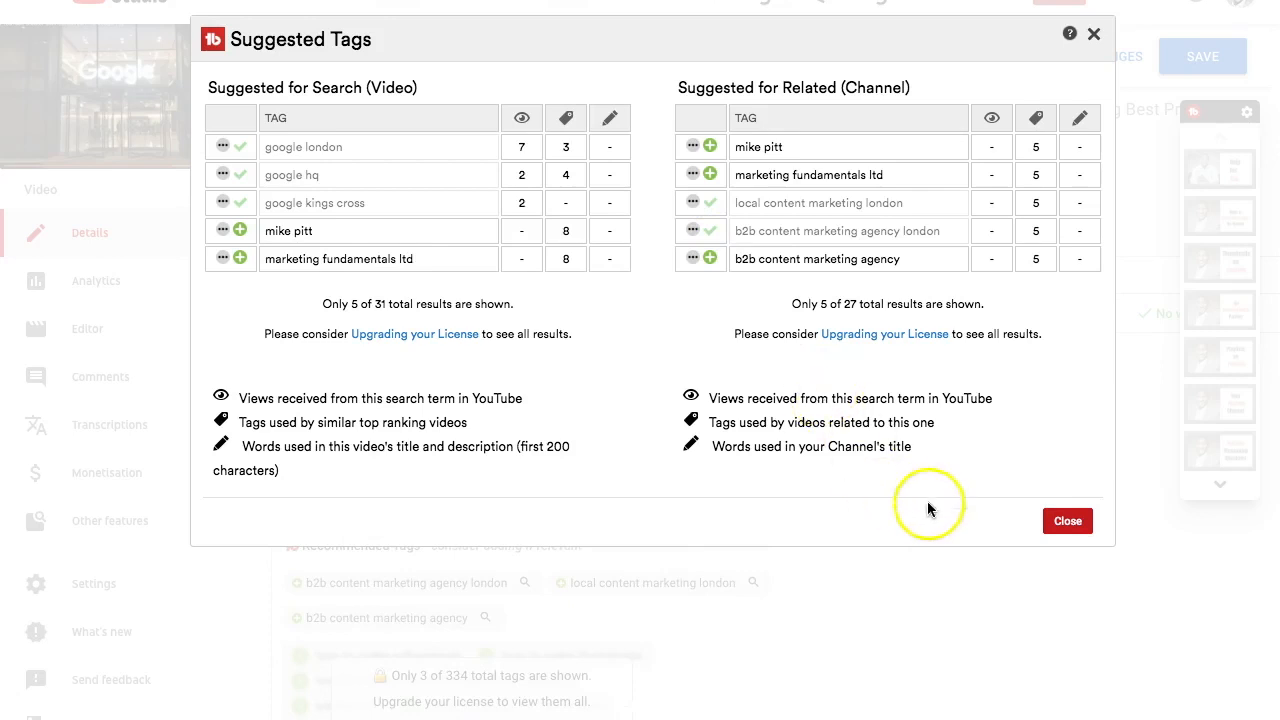
{"action": "left_click", "coordinate": [1066, 525]}
Remove the tags "google", lowercase "london", "editing" and "netowrking" from the video
{"action": "scroll", "coordinate": [1000, 460], "scroll_direction": "up", "scroll_amount": 1}
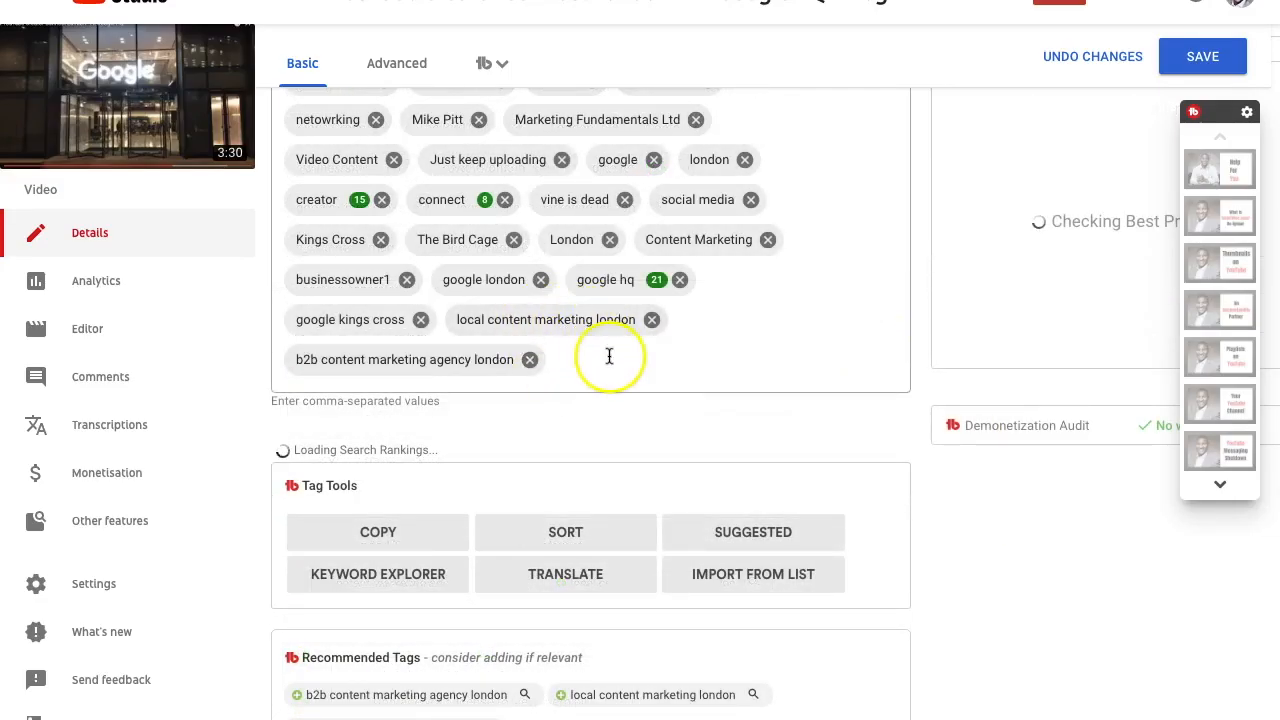
{"action": "scroll", "coordinate": [700, 338], "scroll_direction": "up", "scroll_amount": 1}
{"action": "scroll", "coordinate": [700, 338], "scroll_direction": "down", "scroll_amount": 1}
{"action": "scroll", "coordinate": [700, 338], "scroll_direction": "up", "scroll_amount": 1}
{"action": "scroll", "coordinate": [701, 339], "scroll_direction": "up", "scroll_amount": 1}
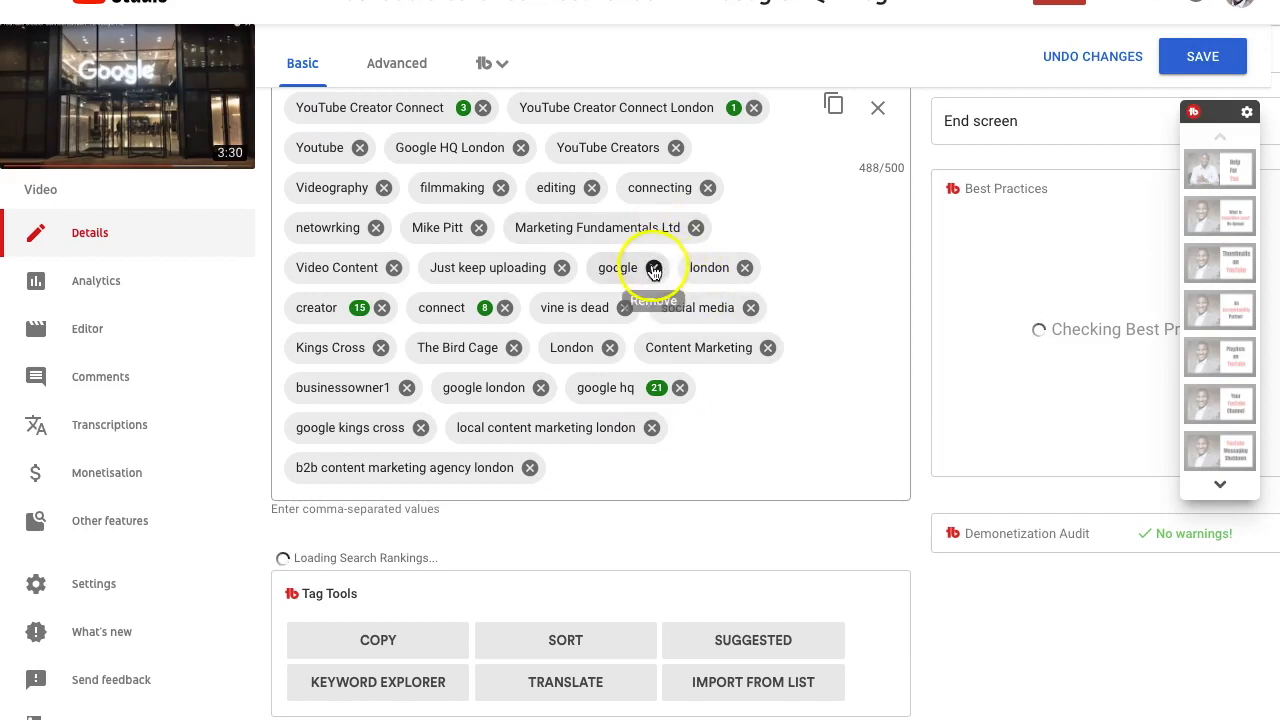
{"action": "left_click", "coordinate": [653, 268]}
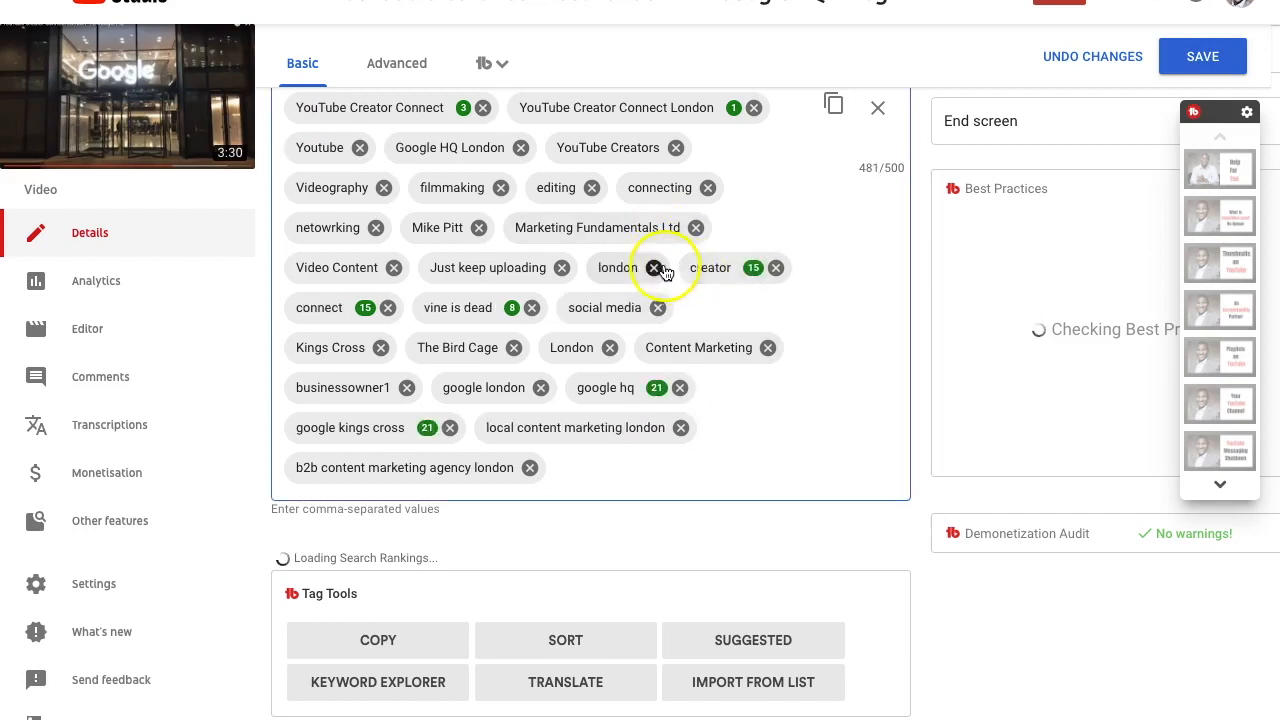
{"action": "left_click", "coordinate": [654, 268]}
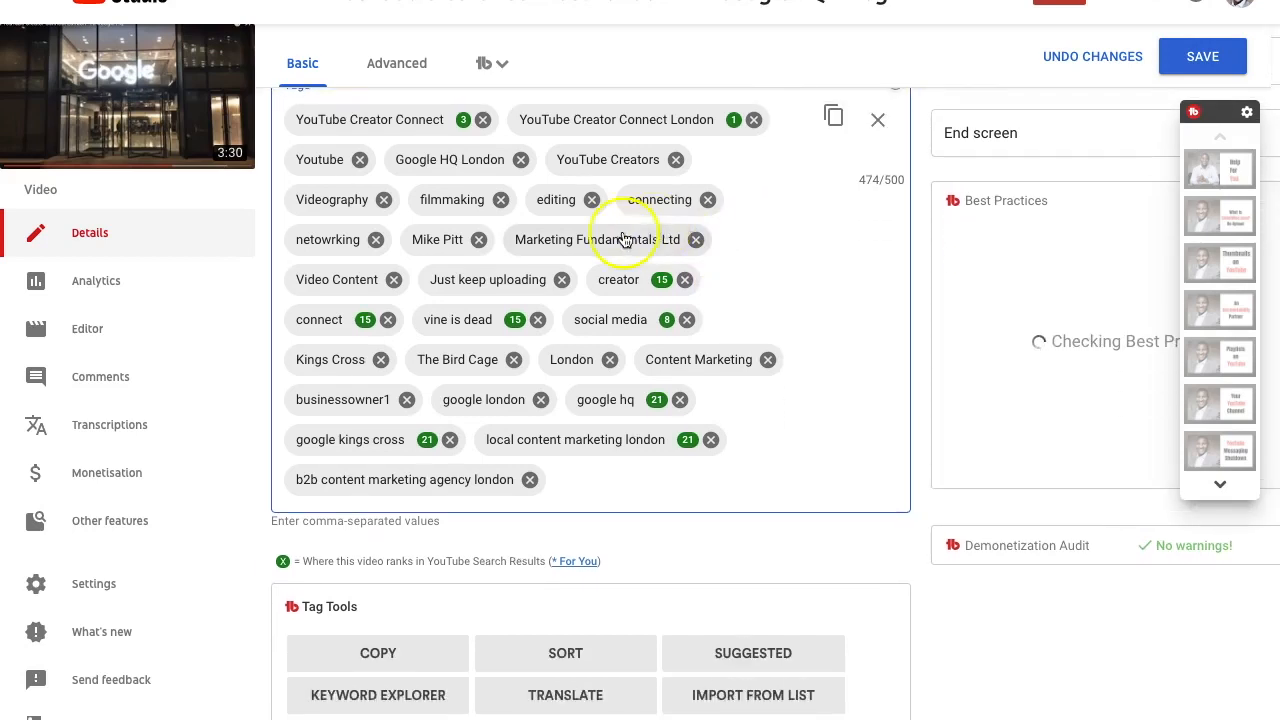
{"action": "left_click", "coordinate": [591, 199]}
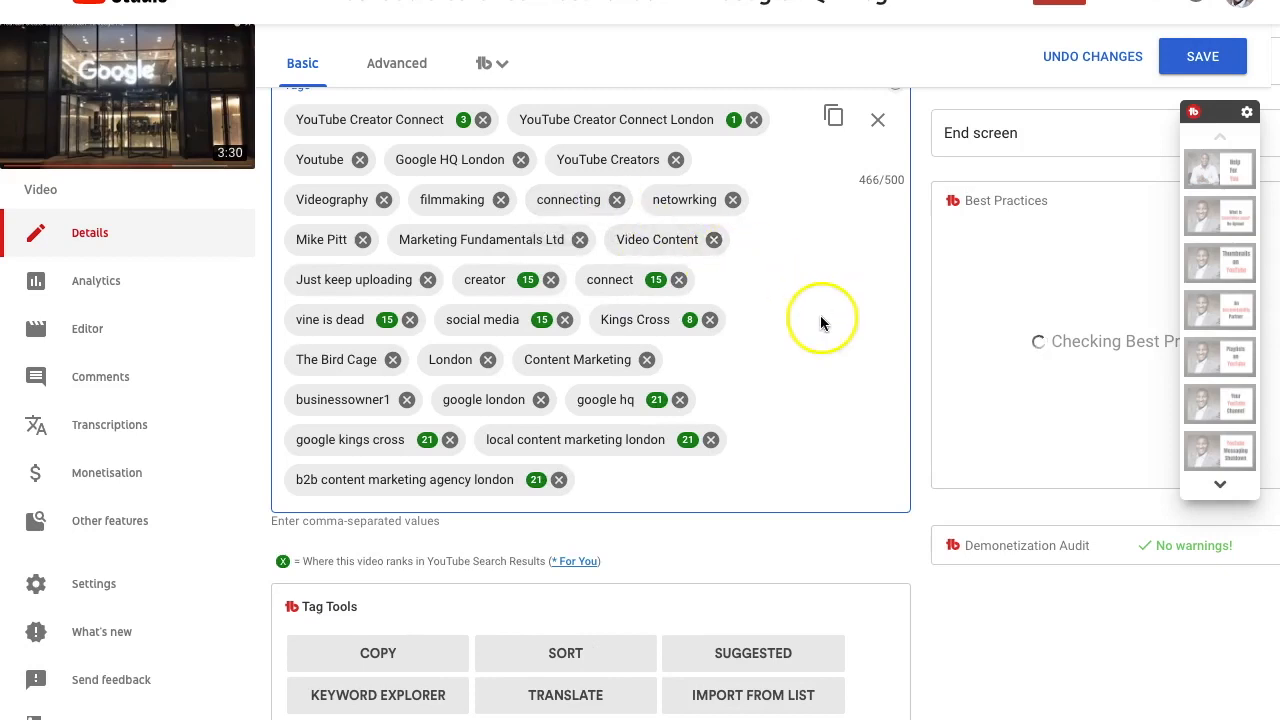
{"action": "scroll", "coordinate": [819, 315], "scroll_direction": "up", "scroll_amount": 1}
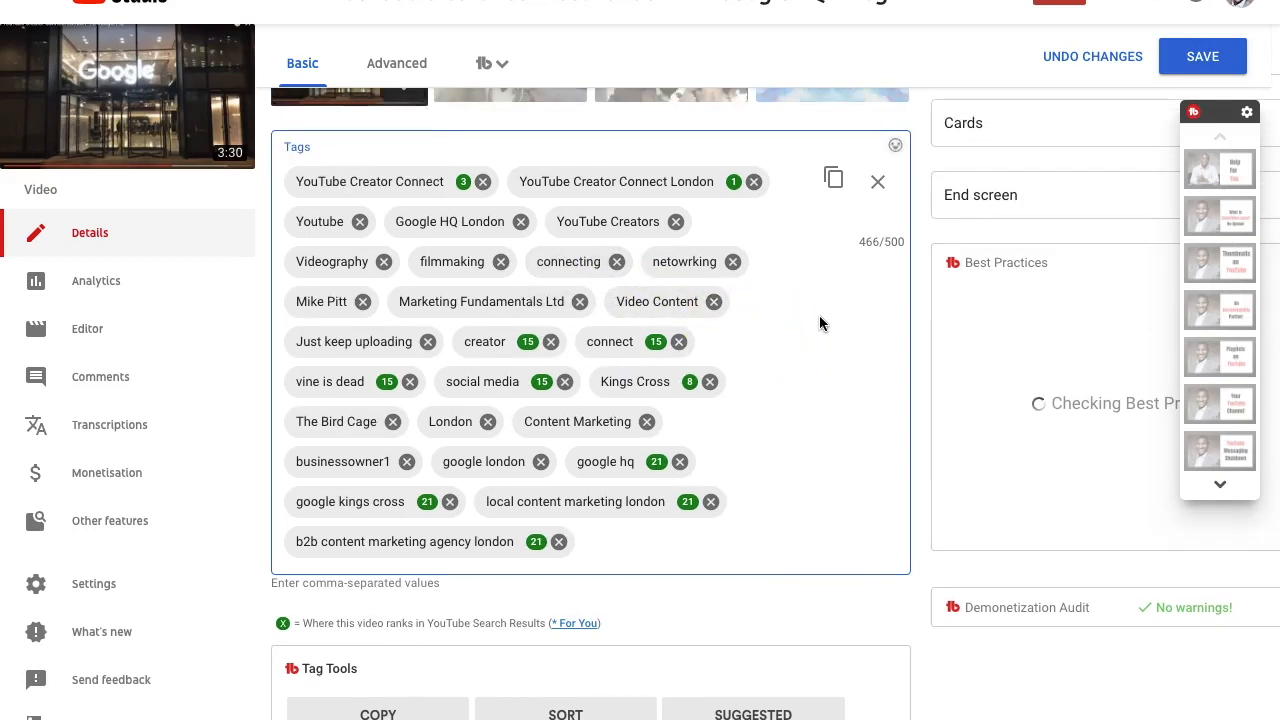
{"action": "left_click", "coordinate": [733, 263]}
Add the tag "businessowner1" at the end of the tag list and remove its earlier duplicate
{"action": "scroll", "coordinate": [846, 363], "scroll_direction": "down", "scroll_amount": 1}
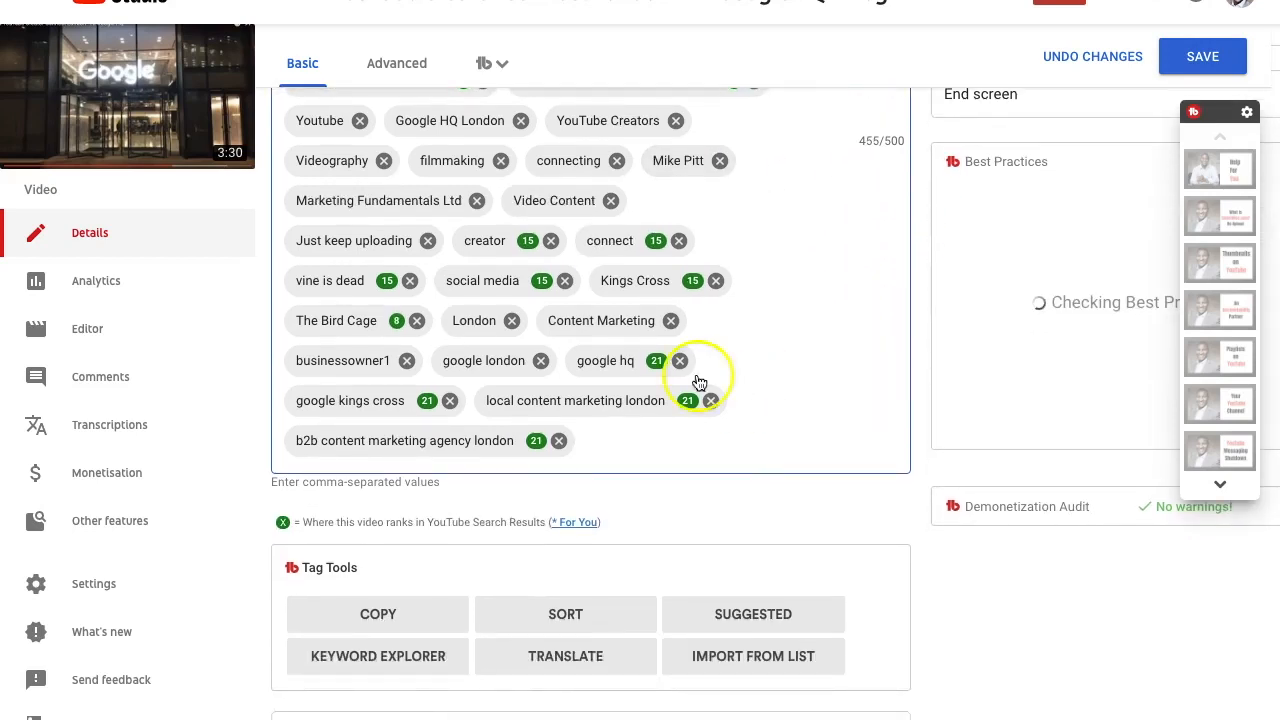
{"action": "left_click", "coordinate": [591, 442]}
{"action": "type", "text": "business"}
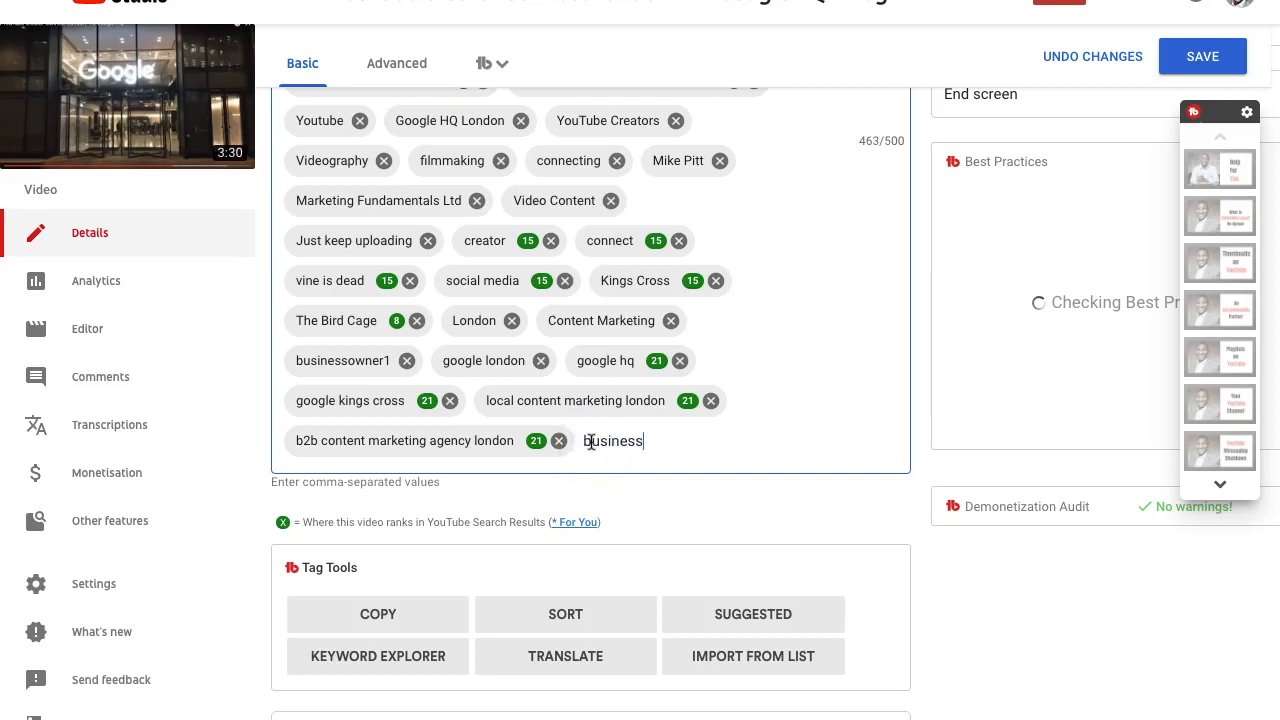
{"action": "type", "text": "ownwer"}
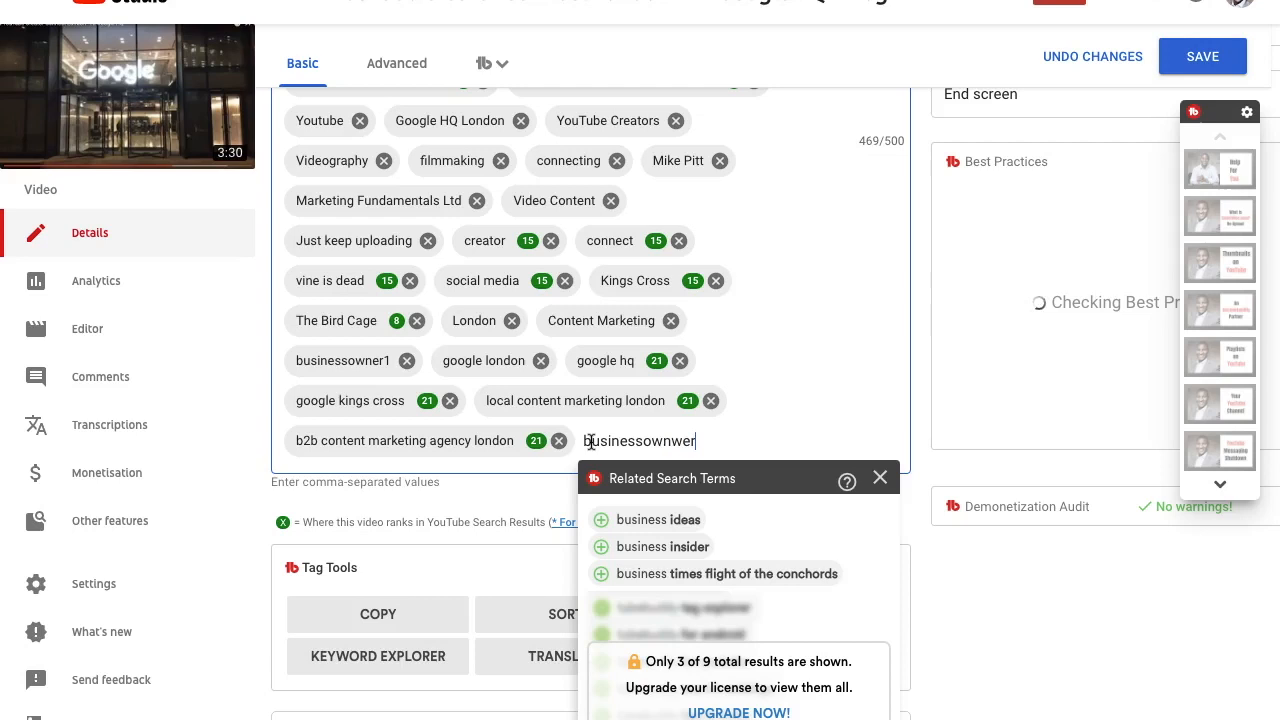
{"action": "key", "text": "BackSpace"}
{"action": "key", "text": "BackSpace"}
{"action": "key", "text": "BackSpace"}
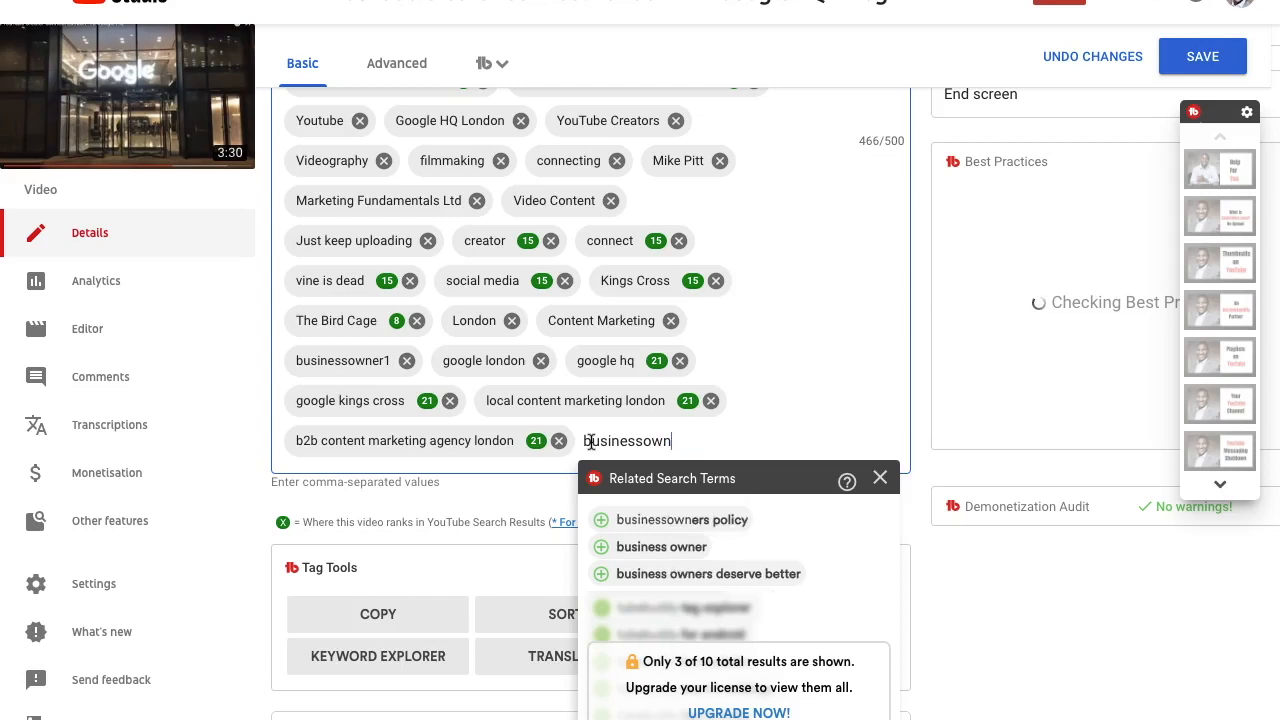
{"action": "type", "text": "er1"}
{"action": "key", "text": "Return"}
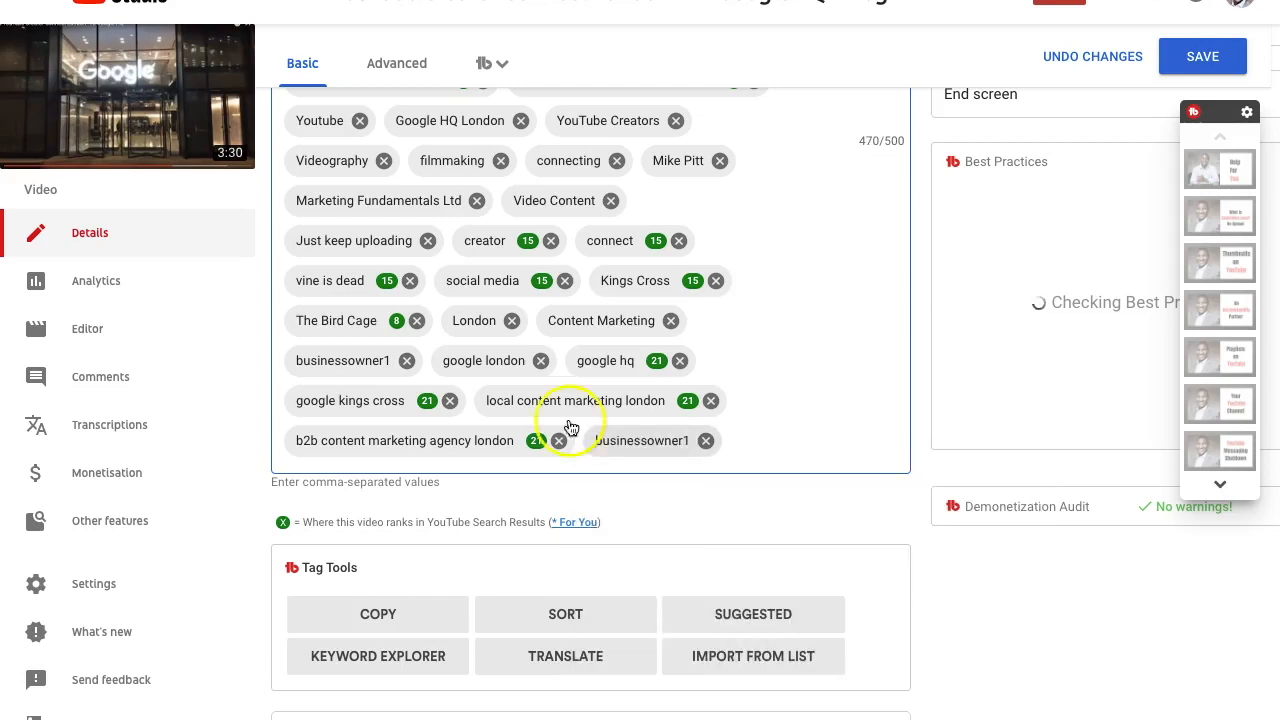
{"action": "left_click", "coordinate": [406, 362]}
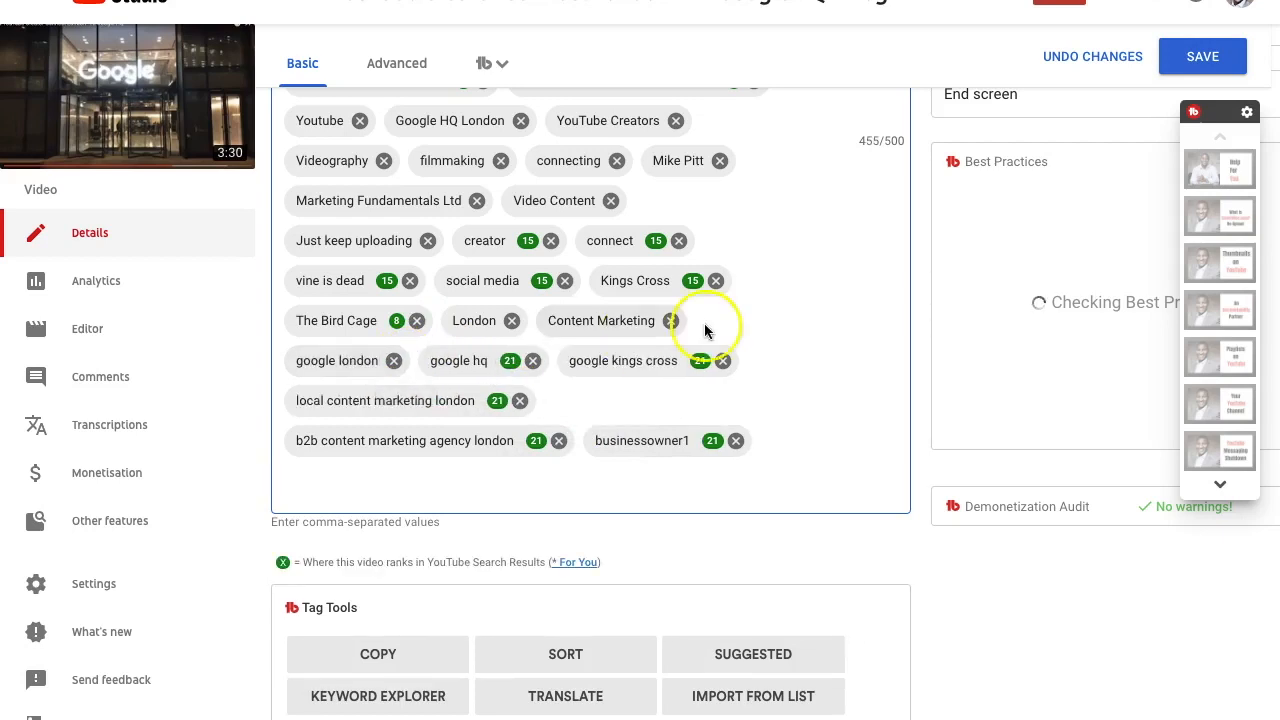
Check the ranking positions across the updated tag list and save the video's changes
{"action": "scroll", "coordinate": [868, 344], "scroll_direction": "up", "scroll_amount": 2}
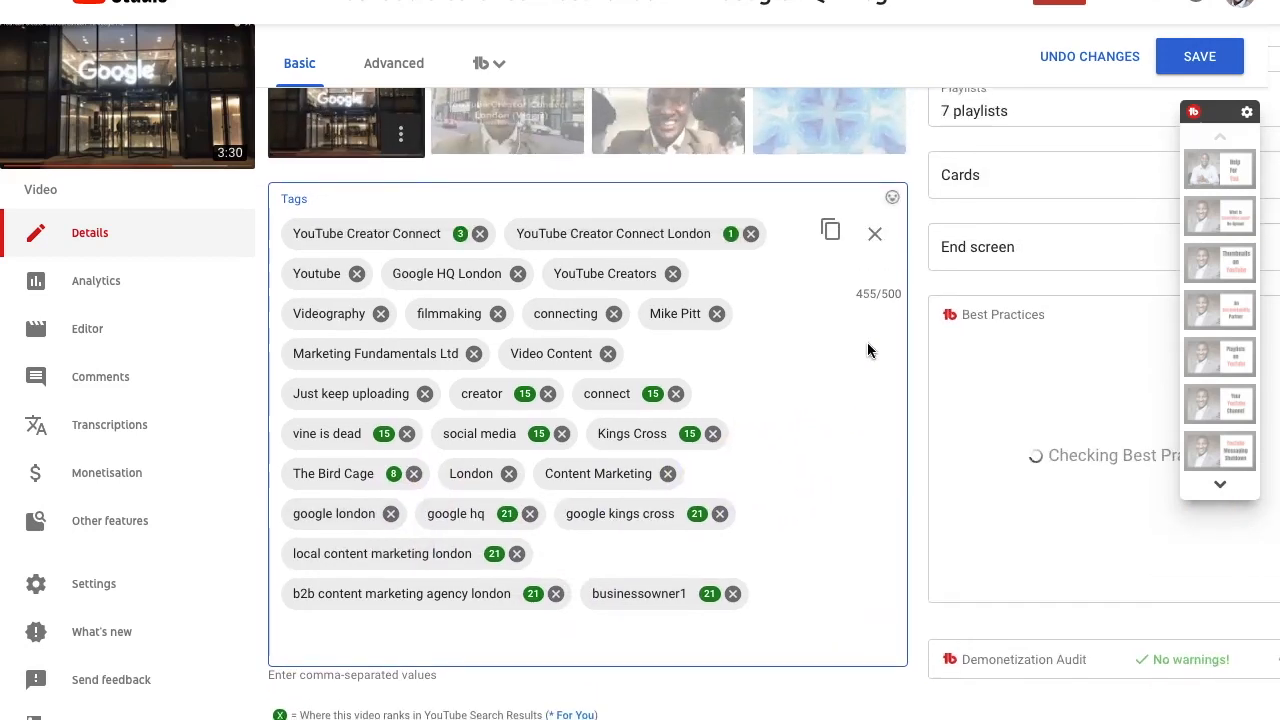
{"action": "scroll", "coordinate": [868, 344], "scroll_direction": "down", "scroll_amount": 1}
{"action": "scroll", "coordinate": [868, 349], "scroll_direction": "up", "scroll_amount": 2}
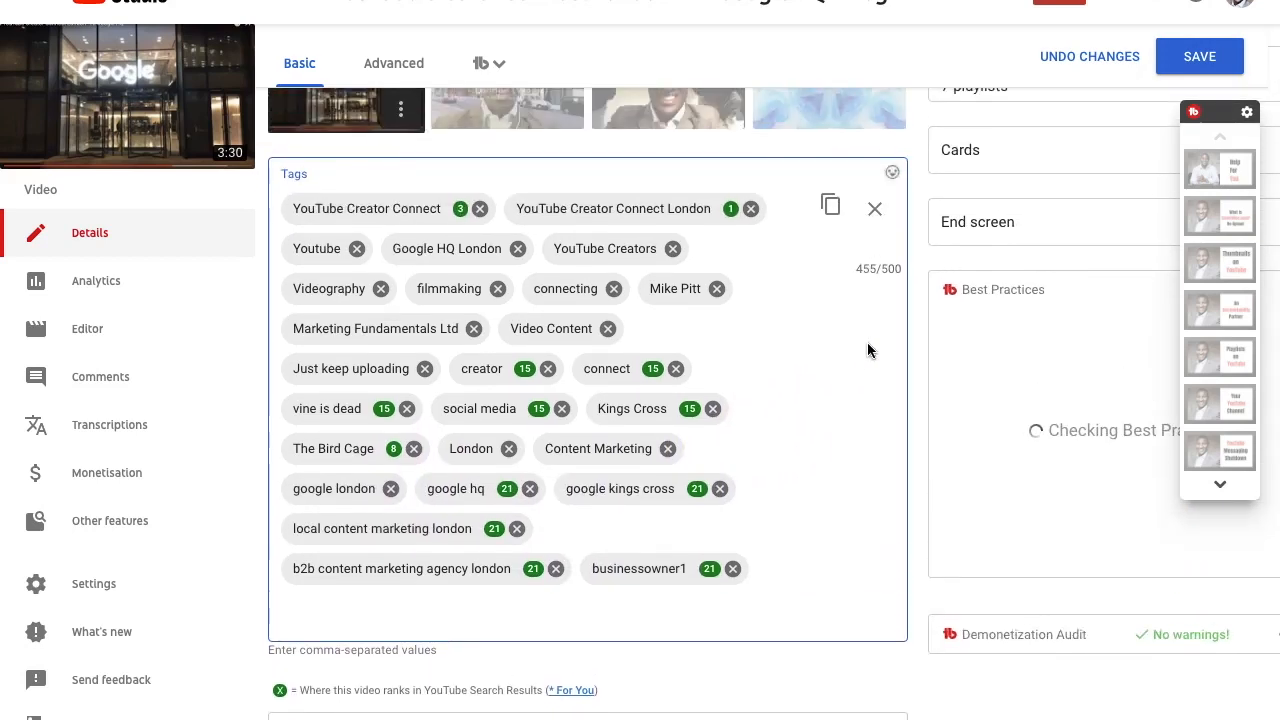
{"action": "scroll", "coordinate": [847, 434], "scroll_direction": "down", "scroll_amount": 1}
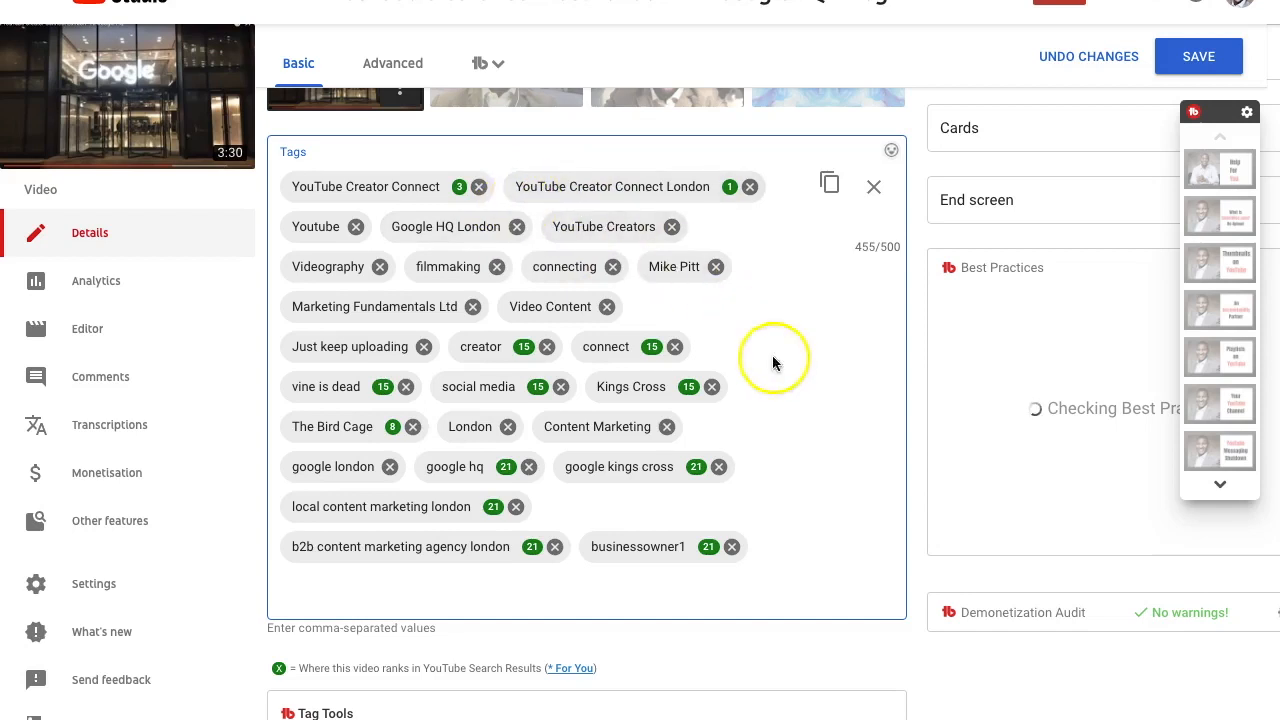
{"action": "scroll", "coordinate": [824, 422], "scroll_direction": "down", "scroll_amount": 1}
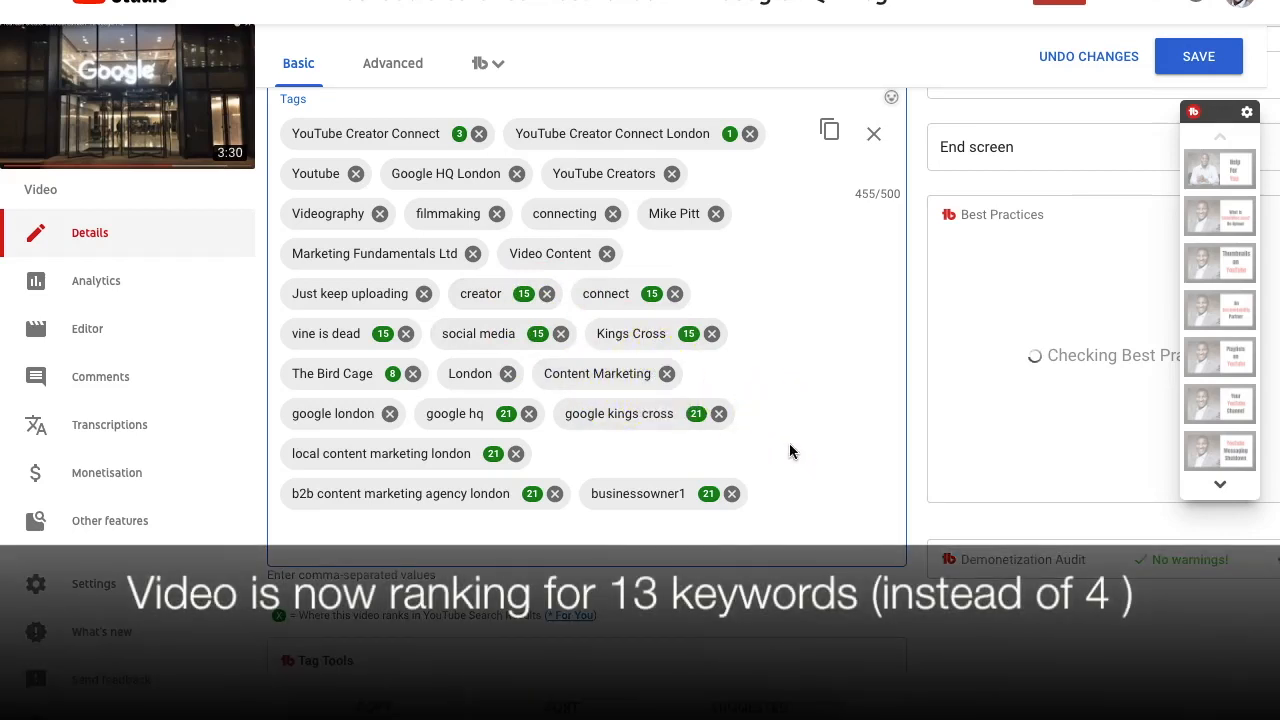
{"action": "left_click", "coordinate": [1203, 60]}
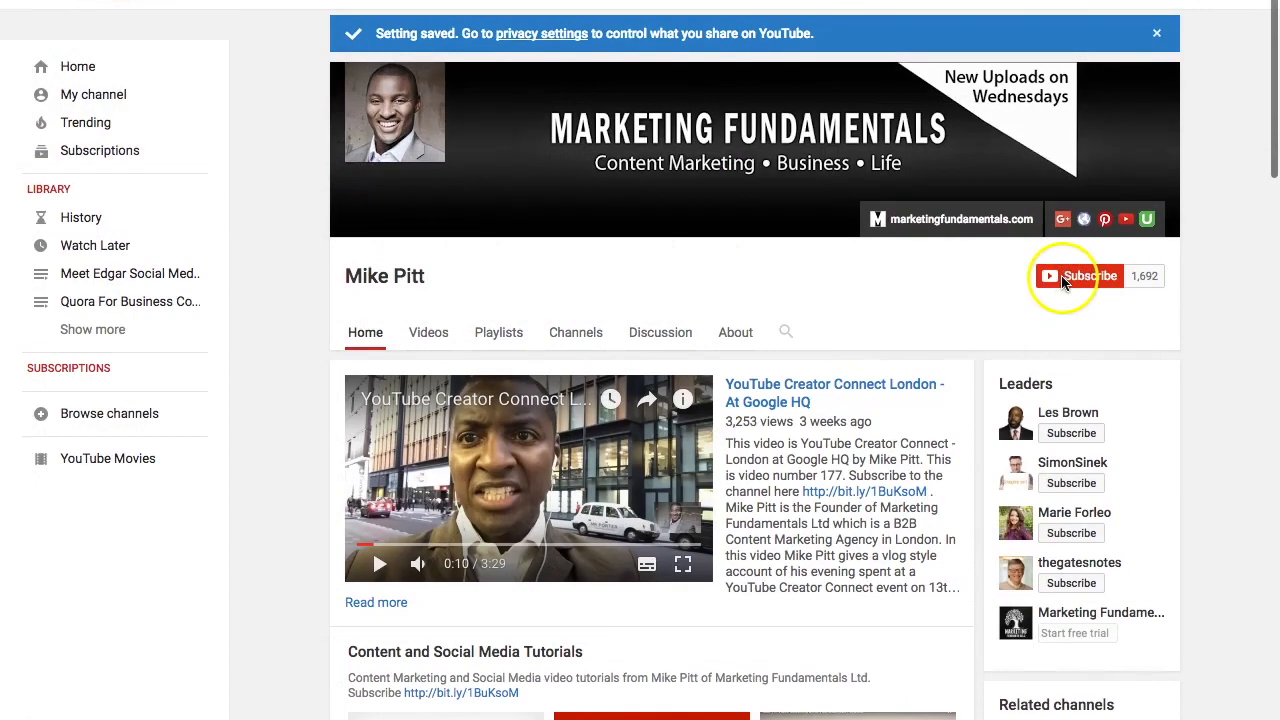
Subscribe to the Marketing Fundamentals channel and turn on all notifications for it, saving the setting
{"action": "left_click", "coordinate": [1062, 280]}
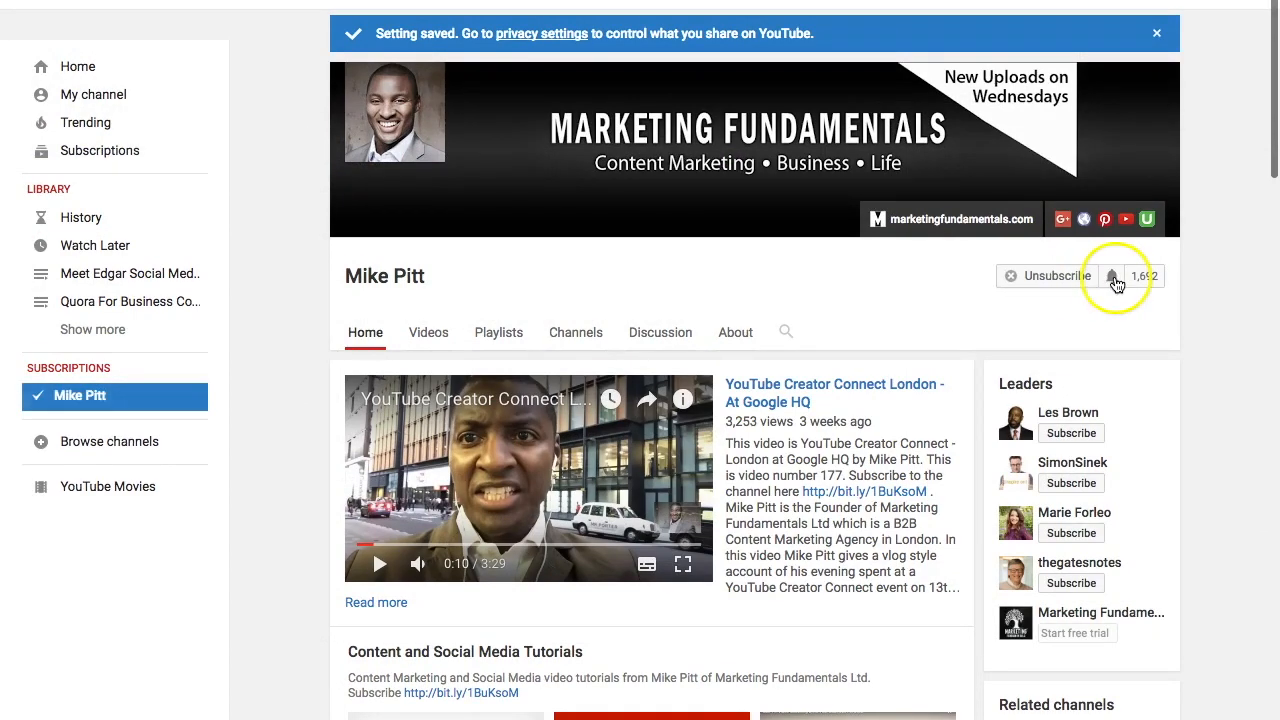
{"action": "left_click", "coordinate": [1114, 280]}
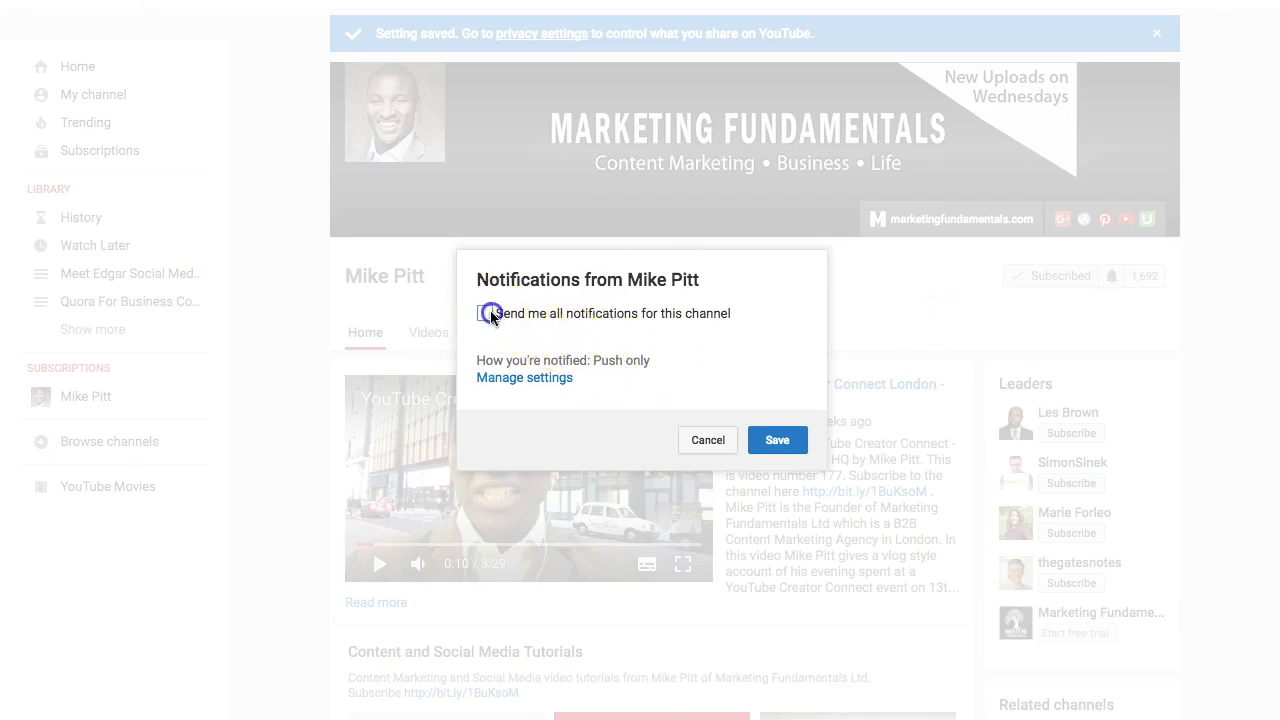
{"action": "left_click", "coordinate": [776, 440]}
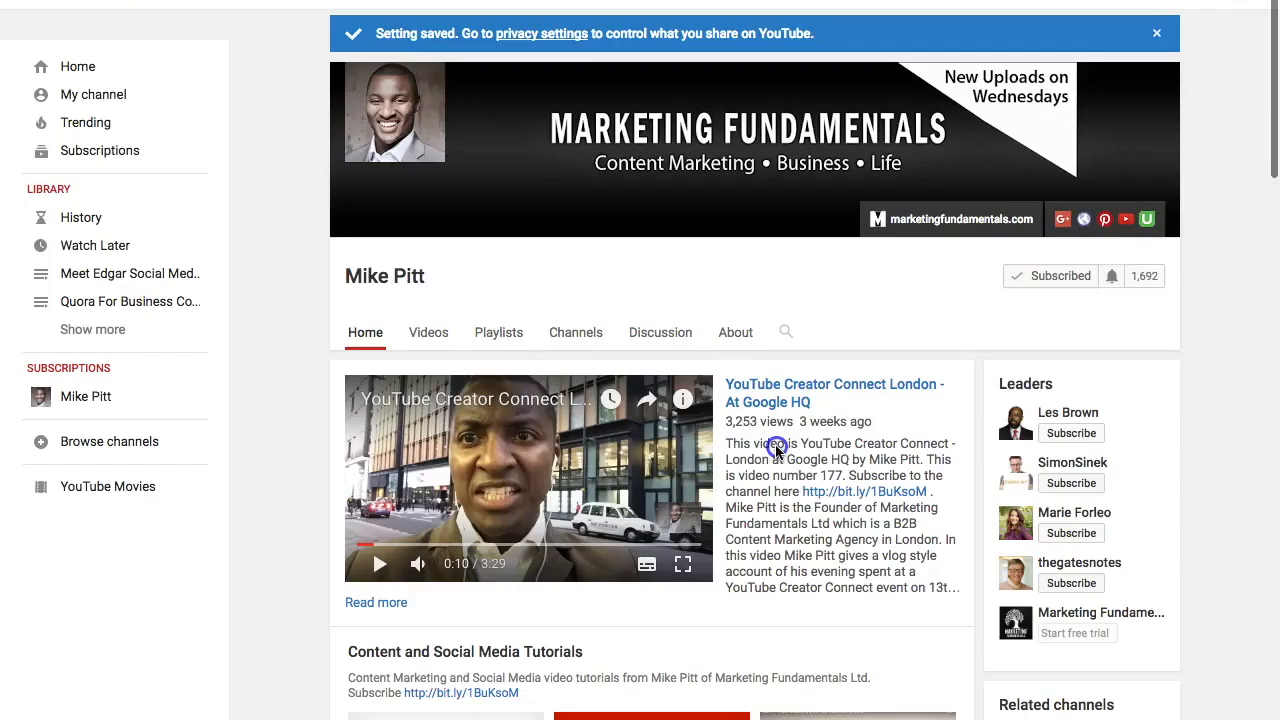